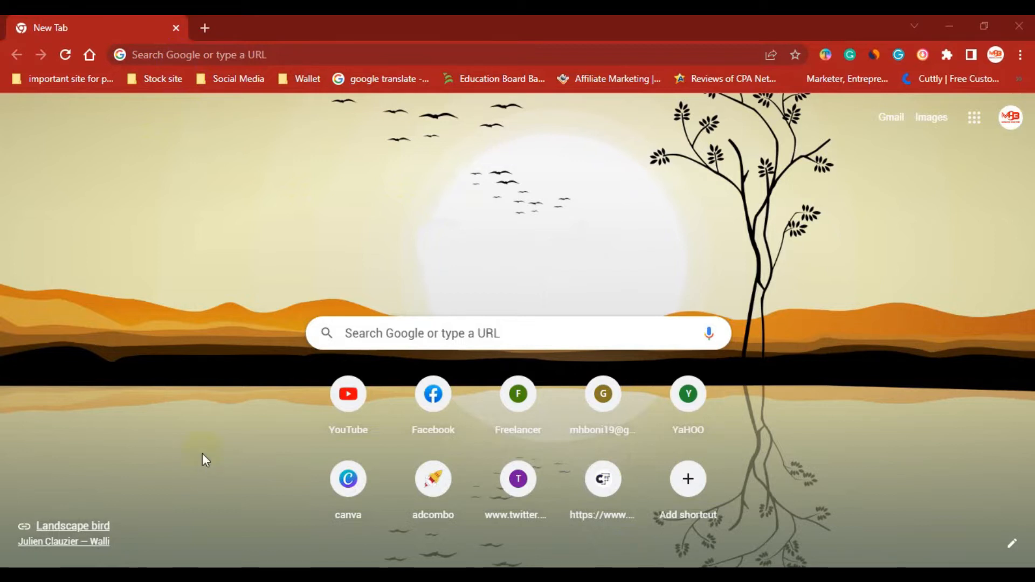
# Open the AdCombo payout history at my.adcombo.com/payouts and go to the Offers section.
pyautogui.click(183, 52)
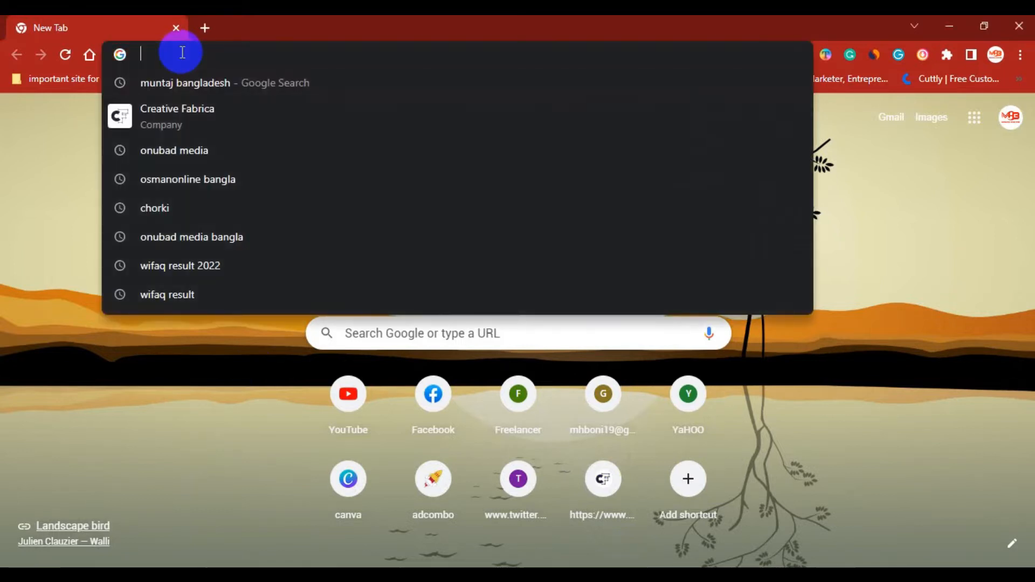
pyautogui.write('adcombo.com/payouts')
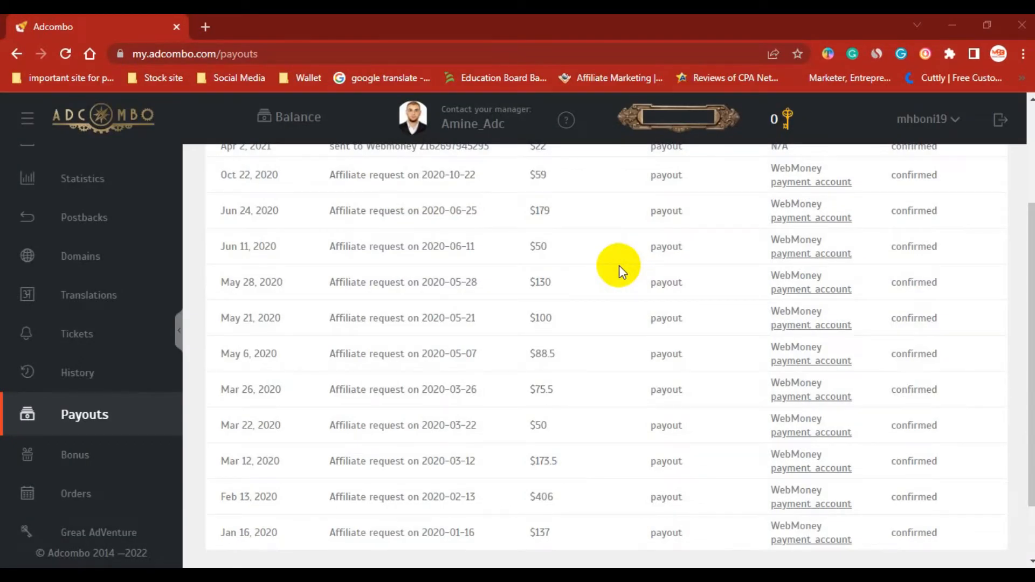
pyautogui.scroll(2, 69, 260)
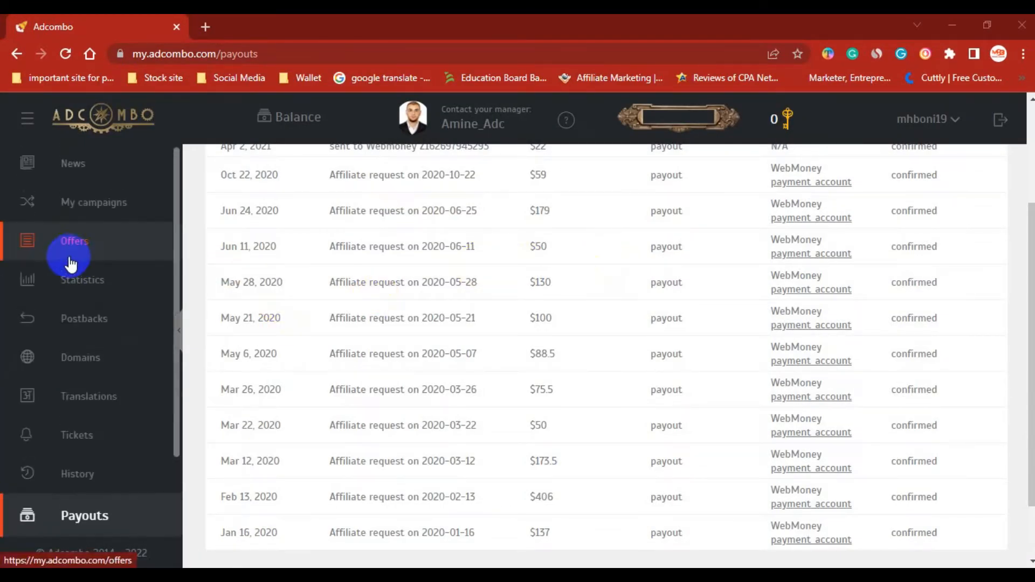
pyautogui.click(74, 258)
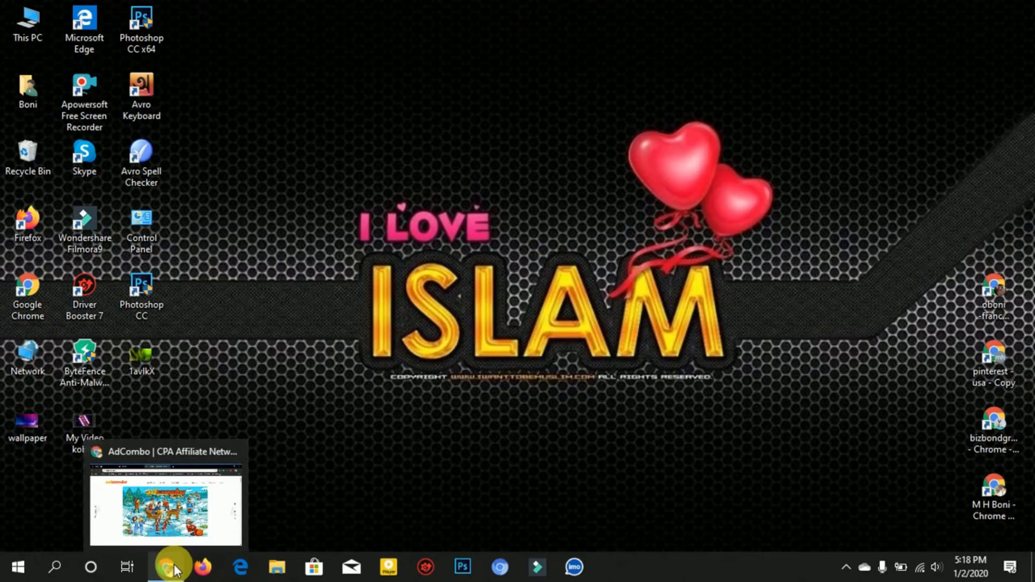
# Switch to Chrome with the AdCombo homepage and log in to the affiliate account with the prefilled credentials.
pyautogui.click(174, 569)
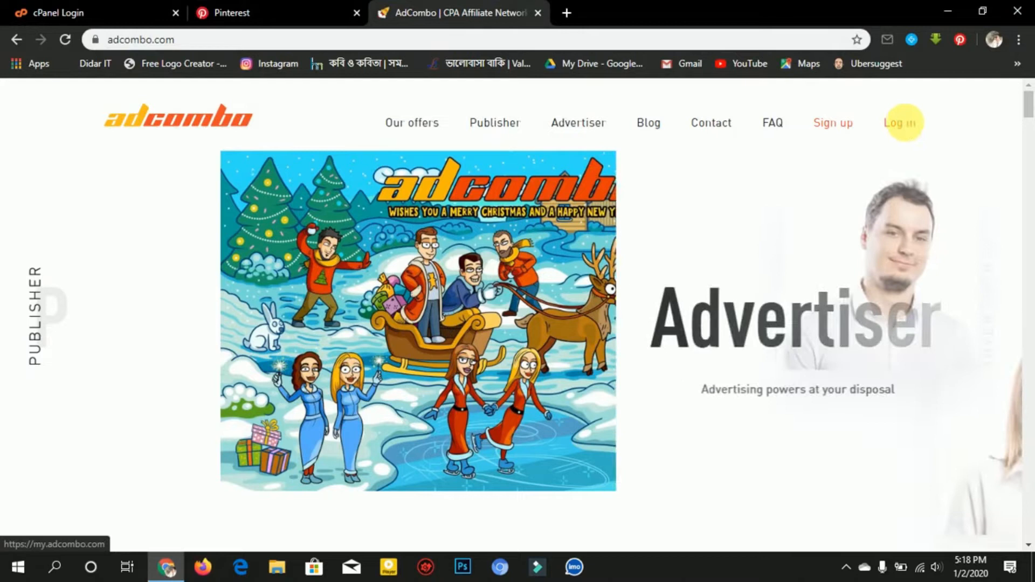
pyautogui.click(909, 123)
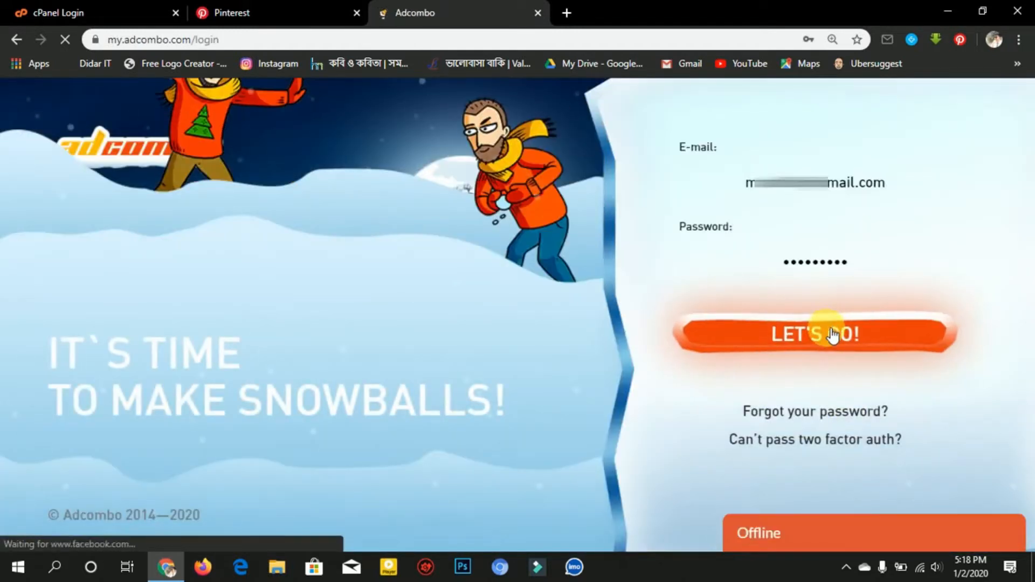
pyautogui.click(833, 334)
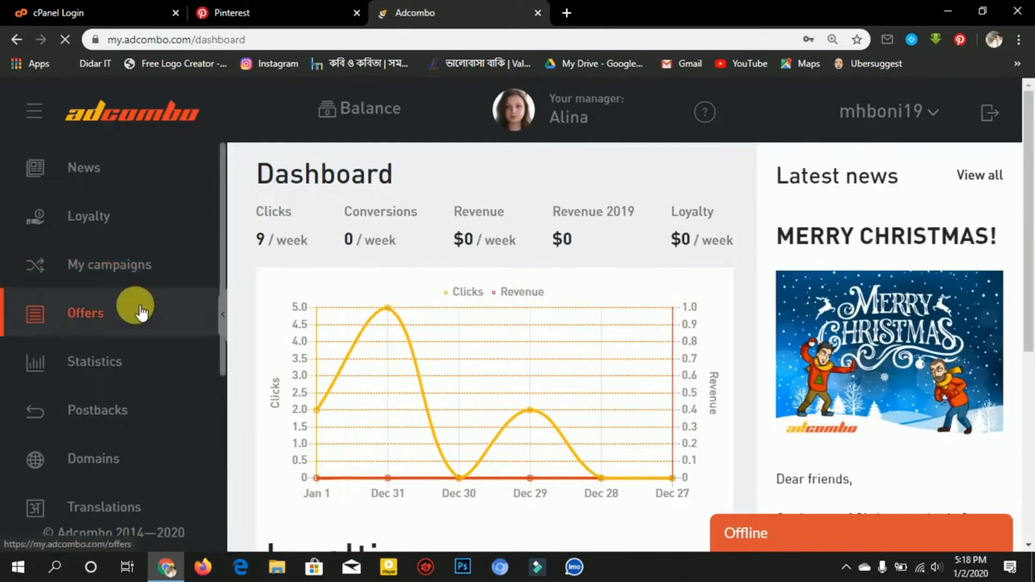
# Open the offers list and filter it by the country France and the vertical Health & Beauty.
pyautogui.click(95, 309)
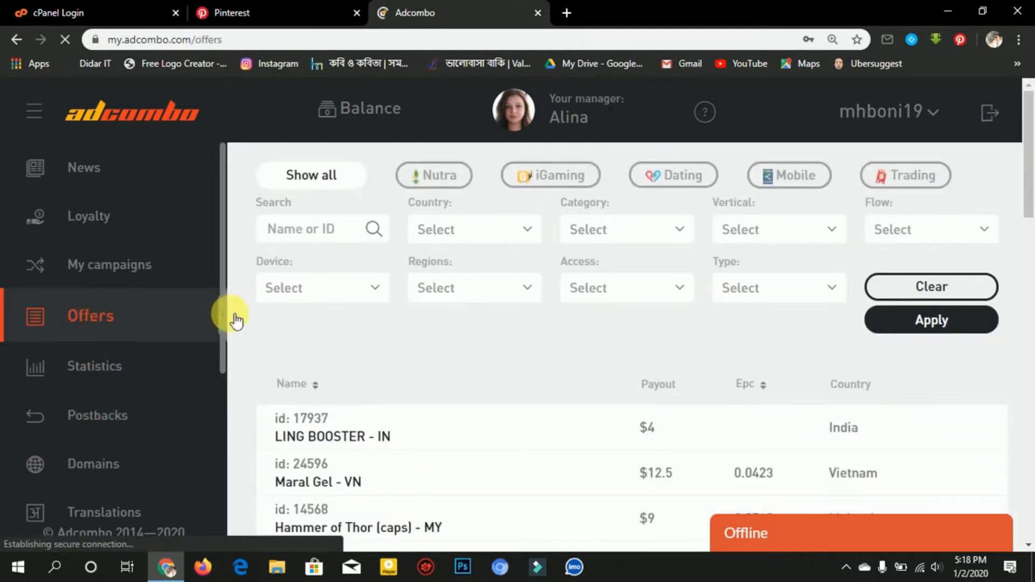
pyautogui.click(441, 237)
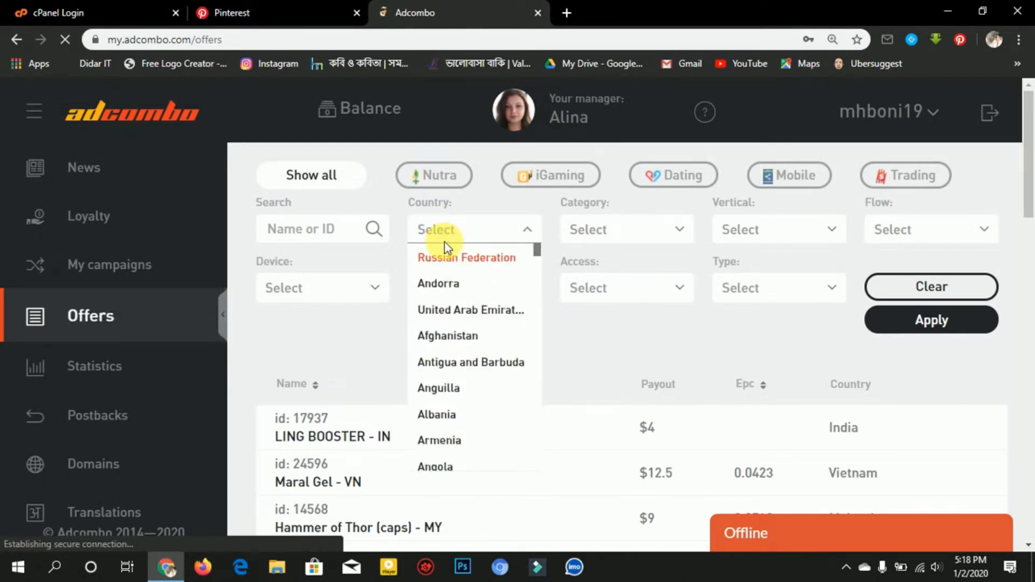
pyautogui.write('fr')
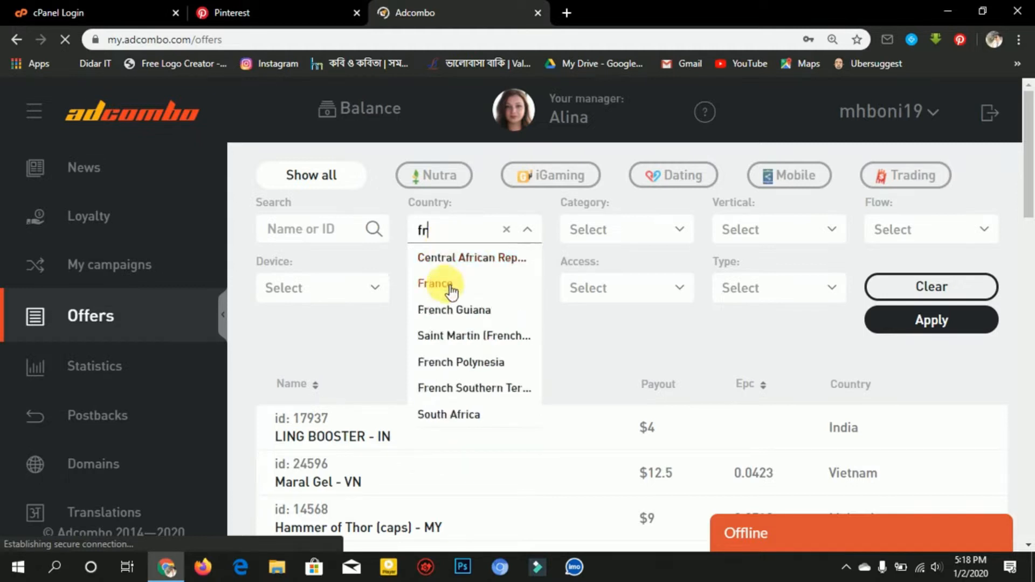
pyautogui.click(449, 285)
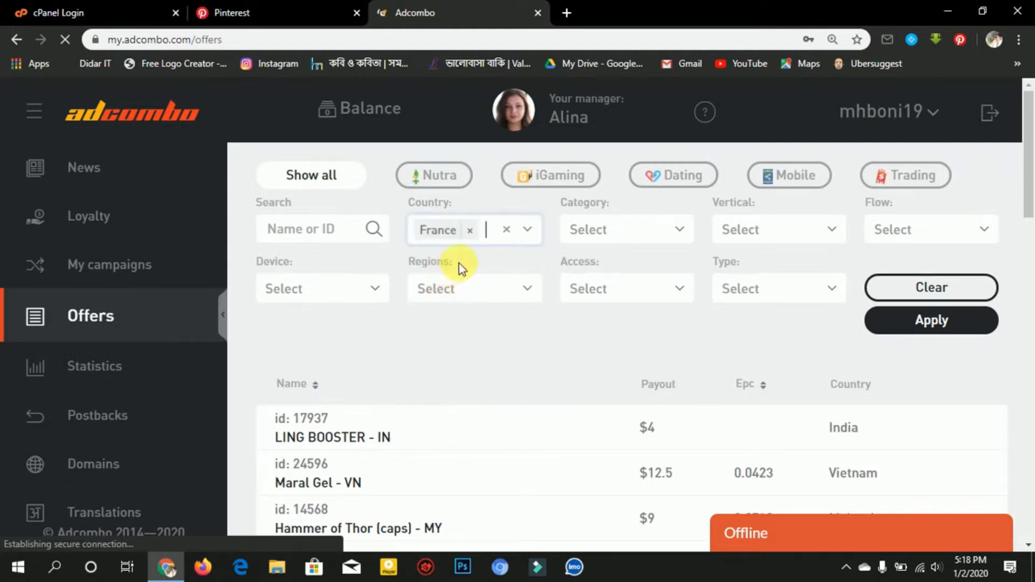
pyautogui.click(748, 224)
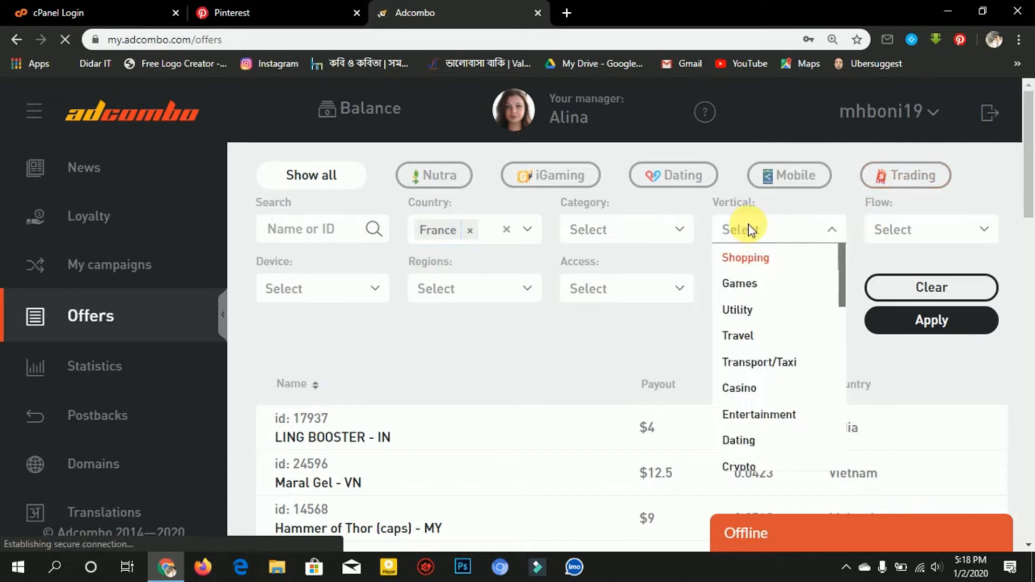
pyautogui.write('he')
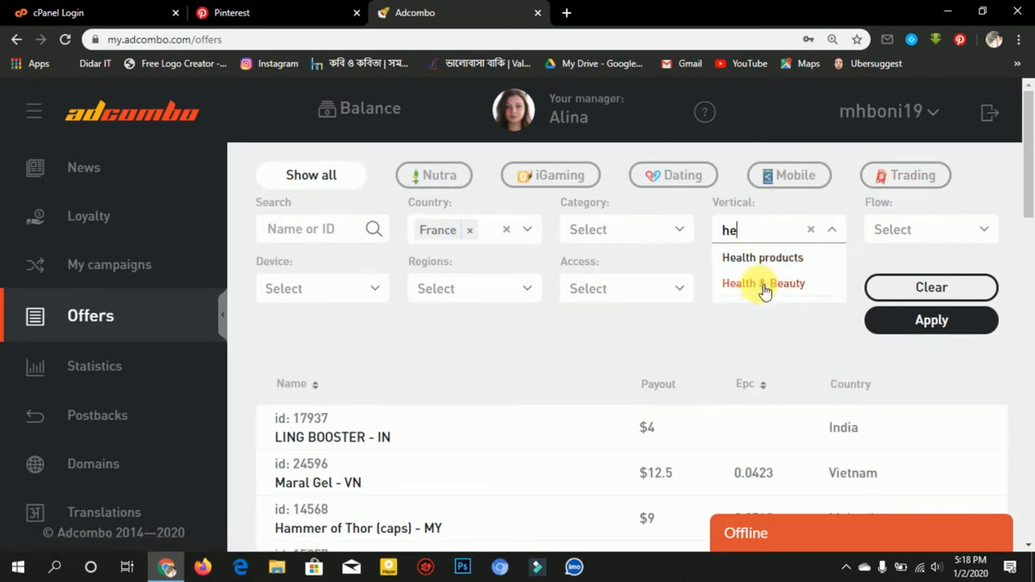
pyautogui.click(766, 291)
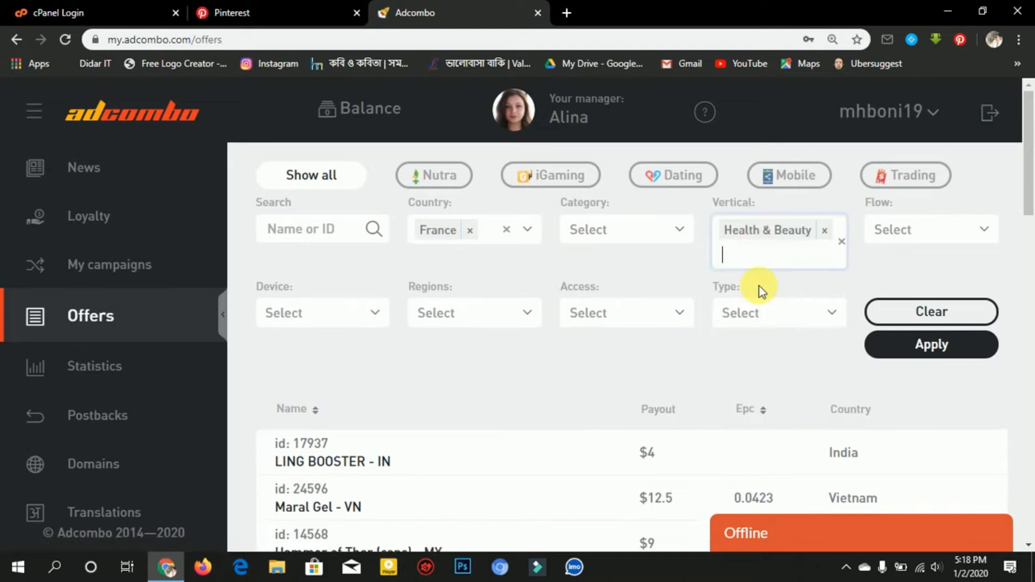
pyautogui.click(915, 351)
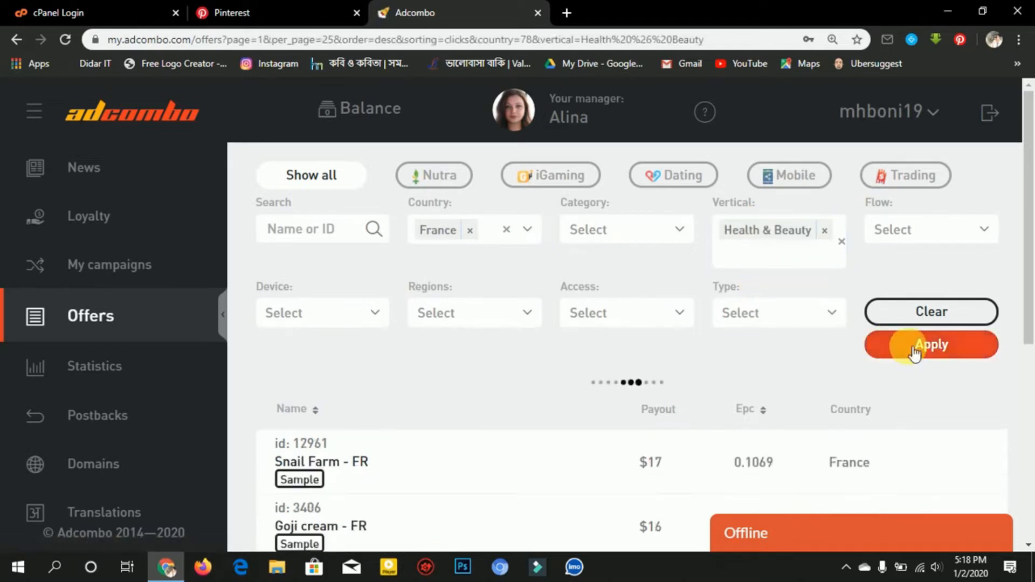
# Open the details of the Goji cream - FR offer from the filtered list and review them down to the landings.
pyautogui.scroll(-4, 906, 346)
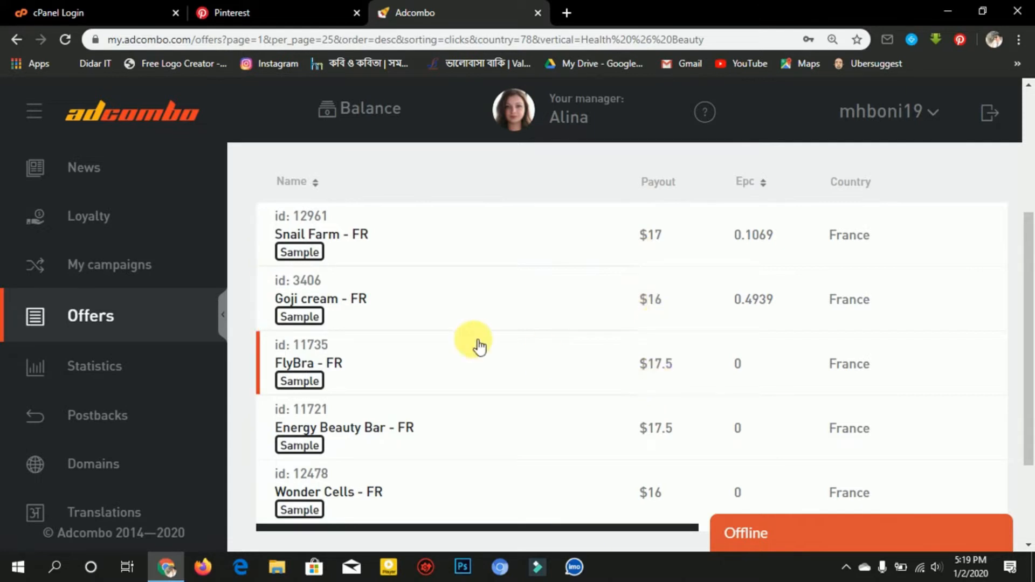
pyautogui.click(410, 295)
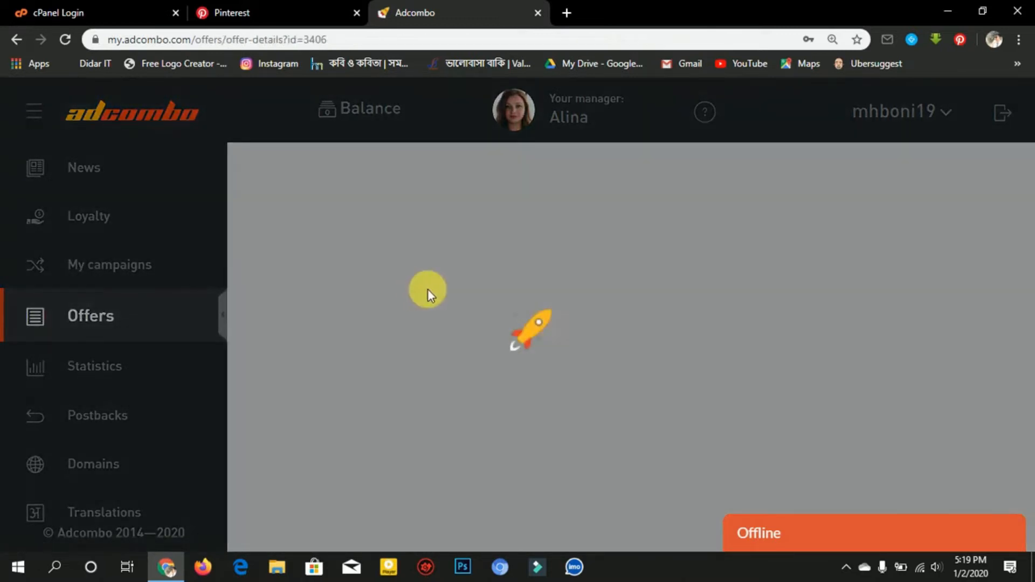
pyautogui.scroll(-8, 509, 302)
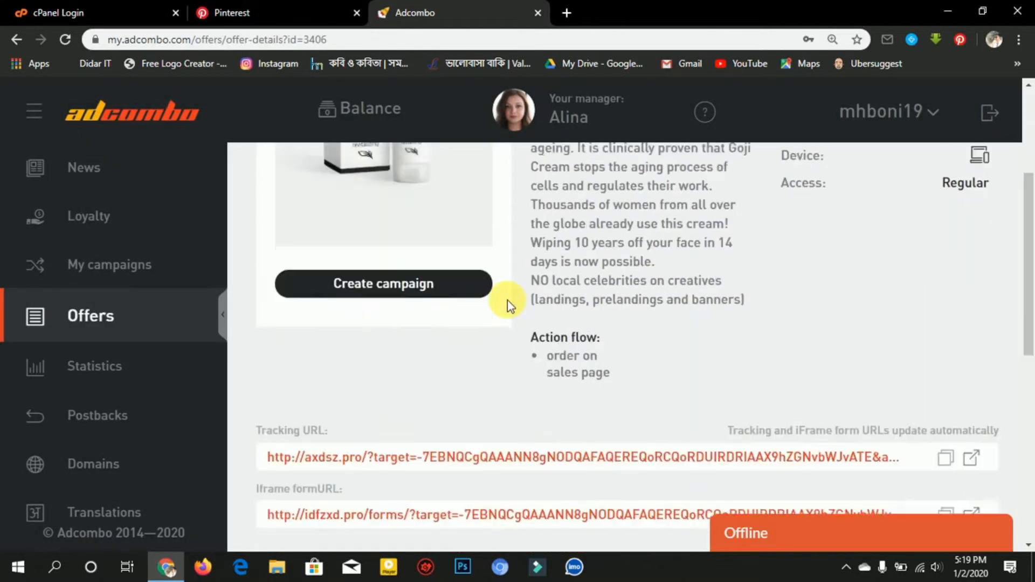
pyautogui.scroll(-1, 509, 302)
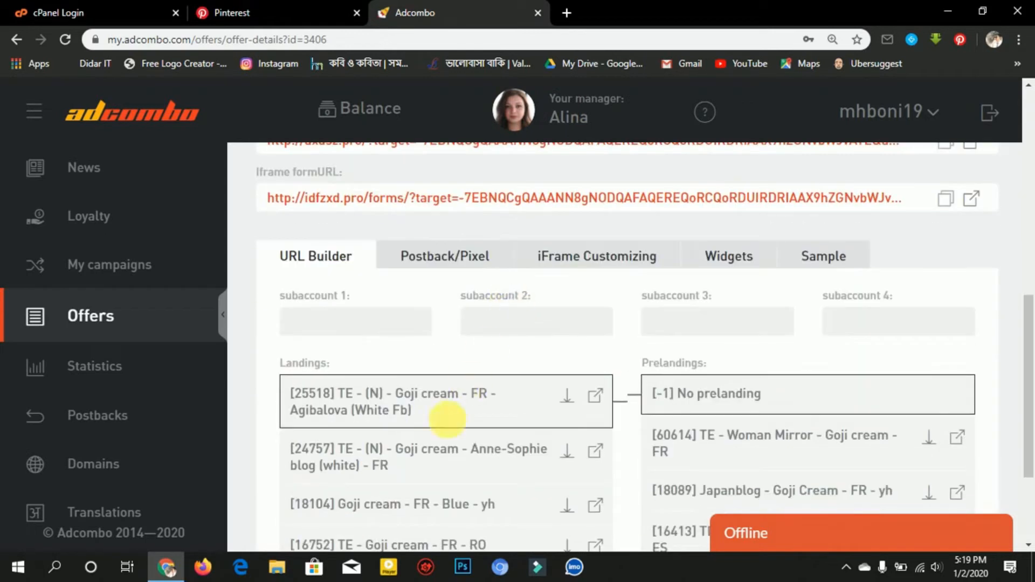
# Preview the offer's landing 24757, the Goji cream blog (white) - FR page, look through it and close it.
pyautogui.click(596, 454)
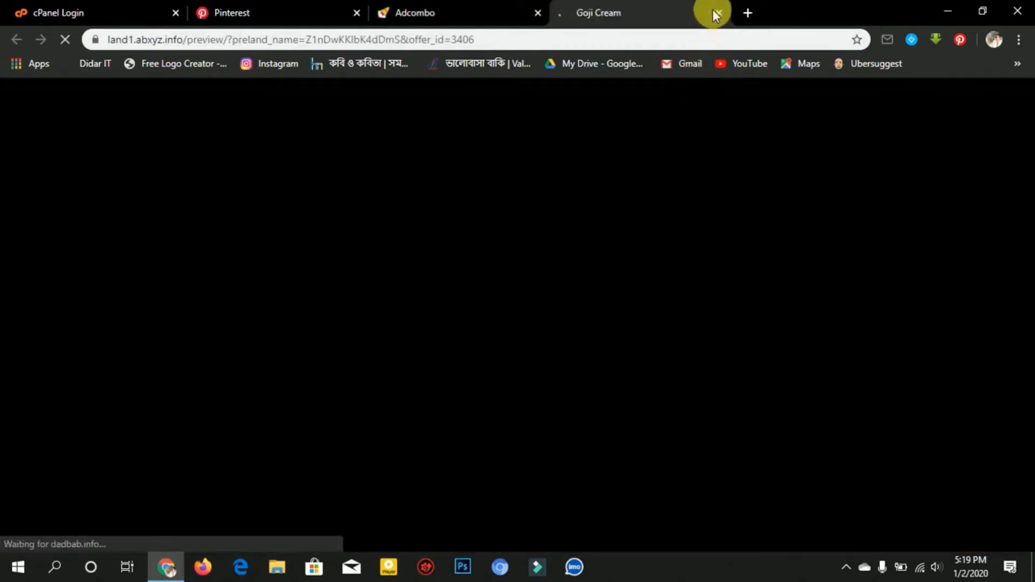
pyautogui.scroll(-1, 665, 207)
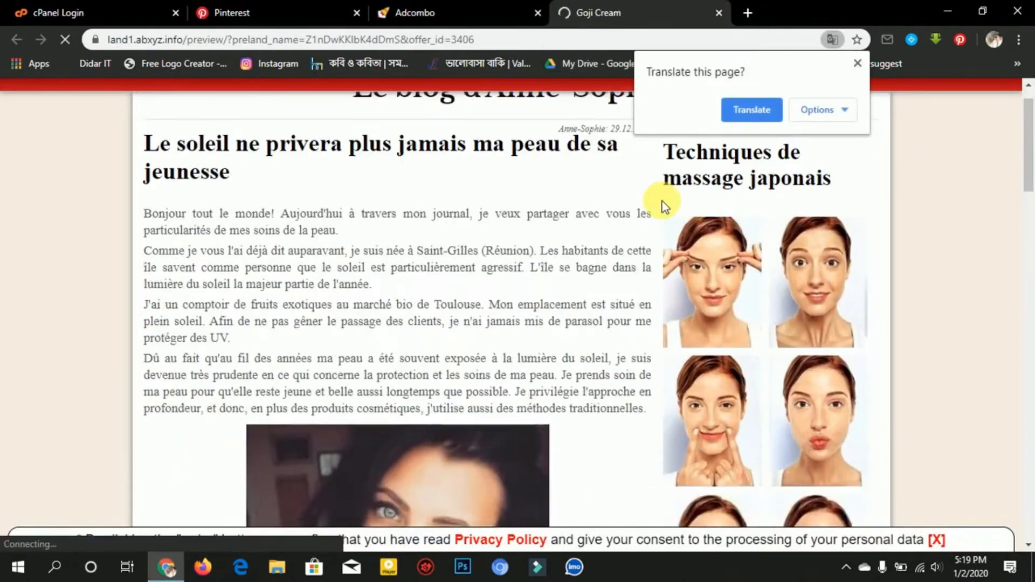
pyautogui.scroll(-20, 665, 207)
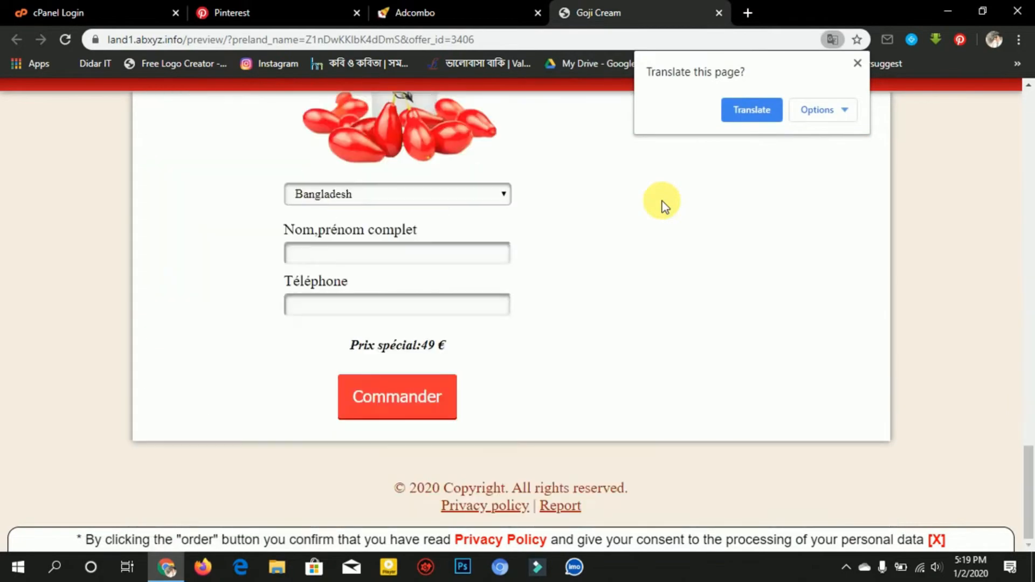
pyautogui.scroll(3, 664, 206)
pyautogui.click(719, 12)
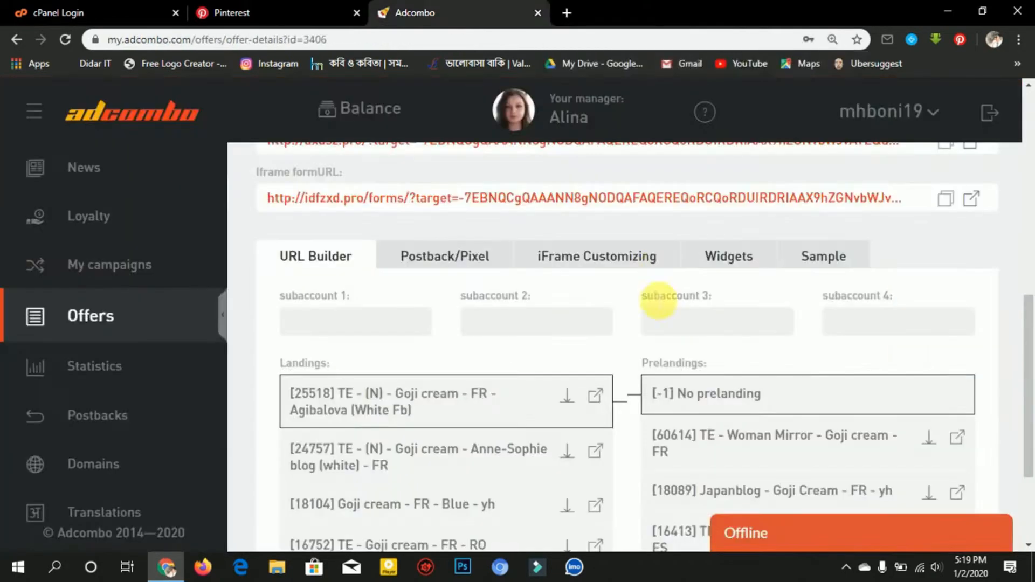
# Preview the offer's landing 25518, the Goji cream - FR (White Fb) page, look through it and close it.
pyautogui.scroll(-3, 619, 342)
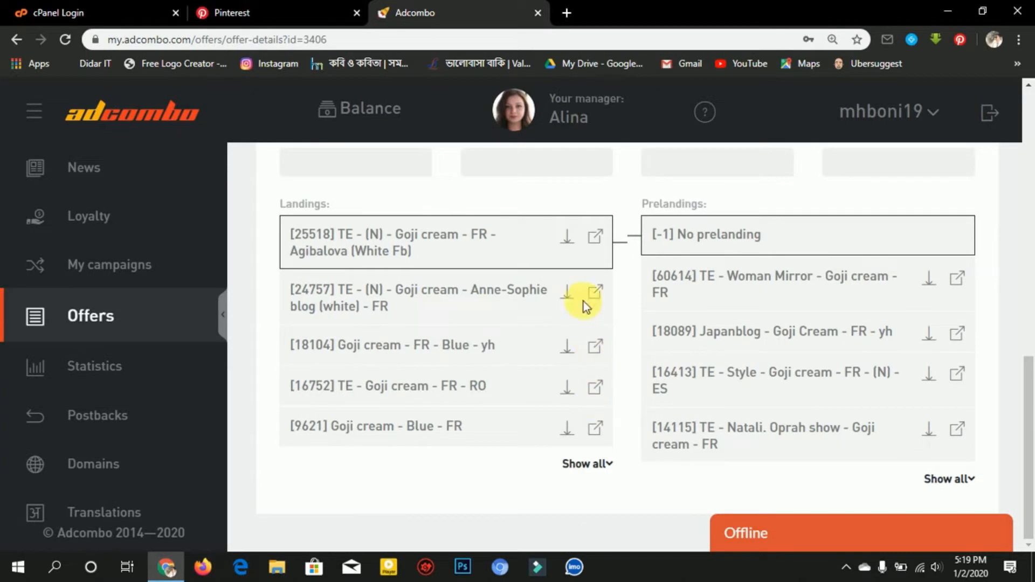
pyautogui.click(596, 238)
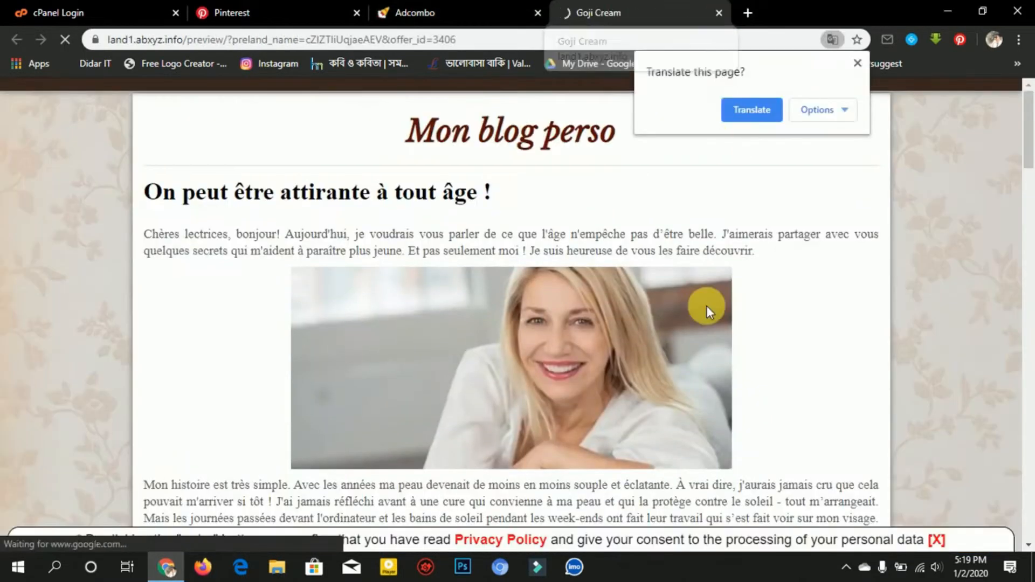
pyautogui.scroll(-8, 706, 306)
pyautogui.scroll(-7, 691, 312)
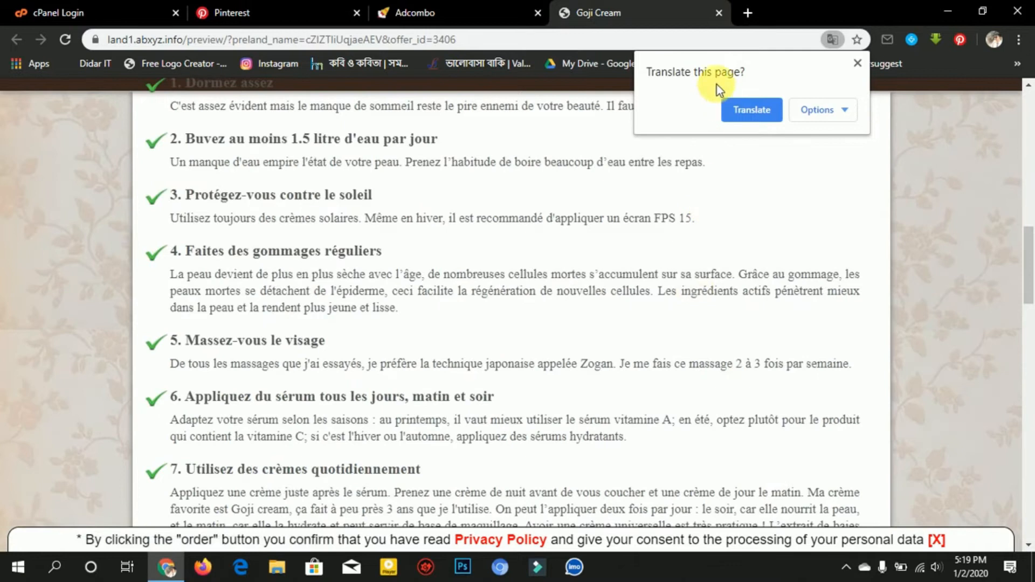
pyautogui.click(718, 14)
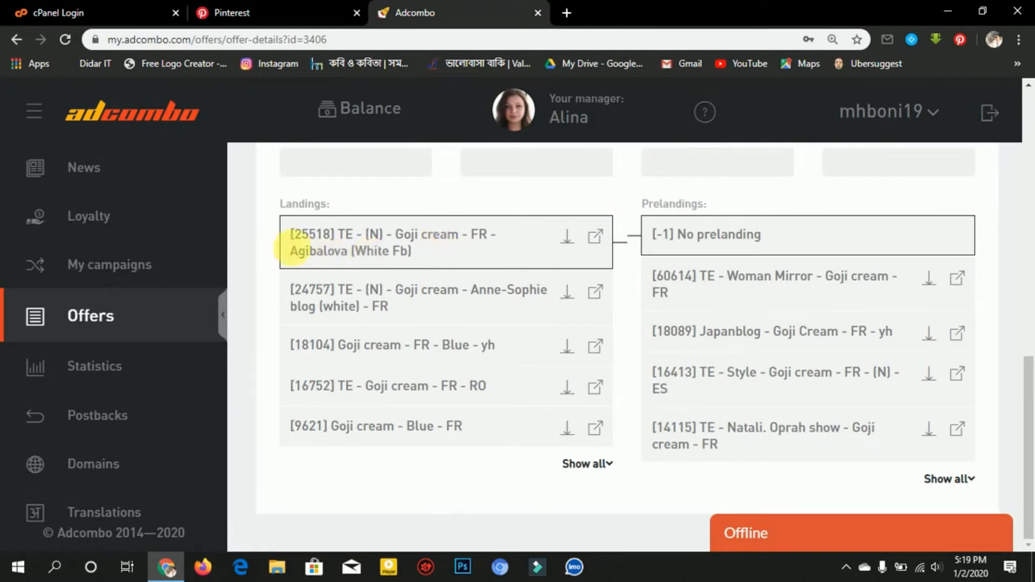
# Choose landing 25518 for the Goji cream - FR offer and copy the offer's tracking URL.
pyautogui.doubleClick(310, 235)
pyautogui.doubleClick(407, 236)
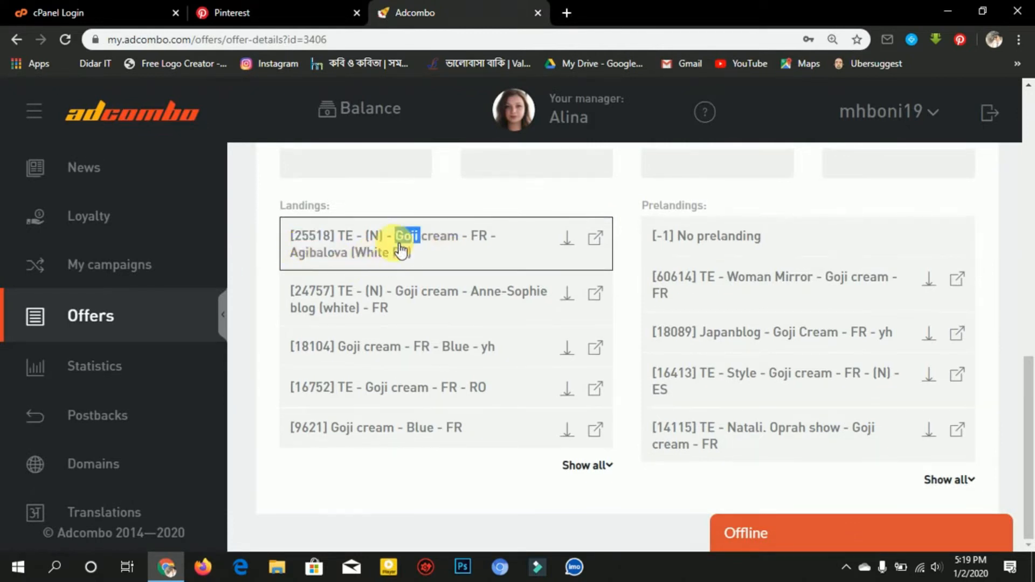
pyautogui.click(363, 202)
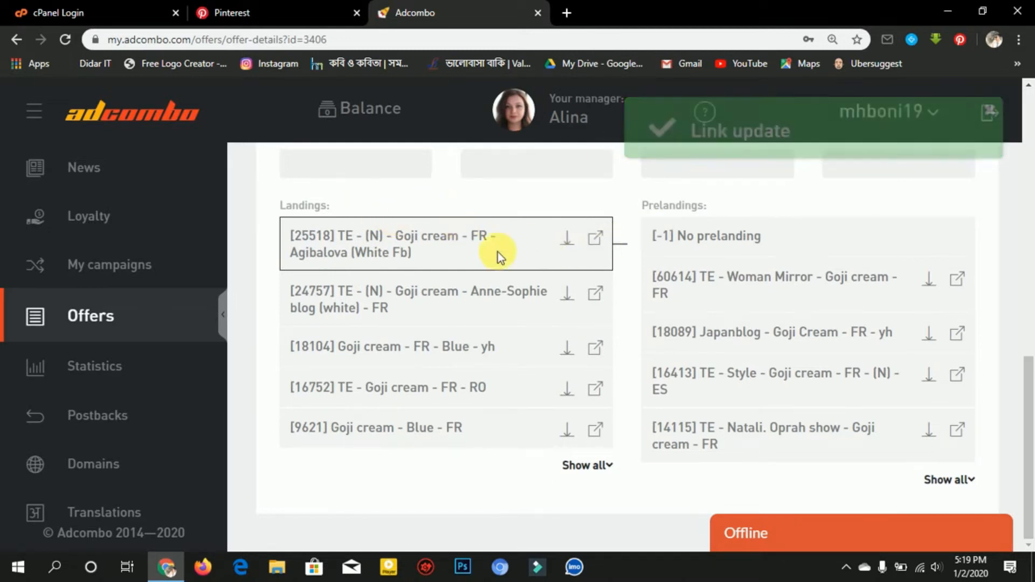
pyautogui.scroll(5, 496, 254)
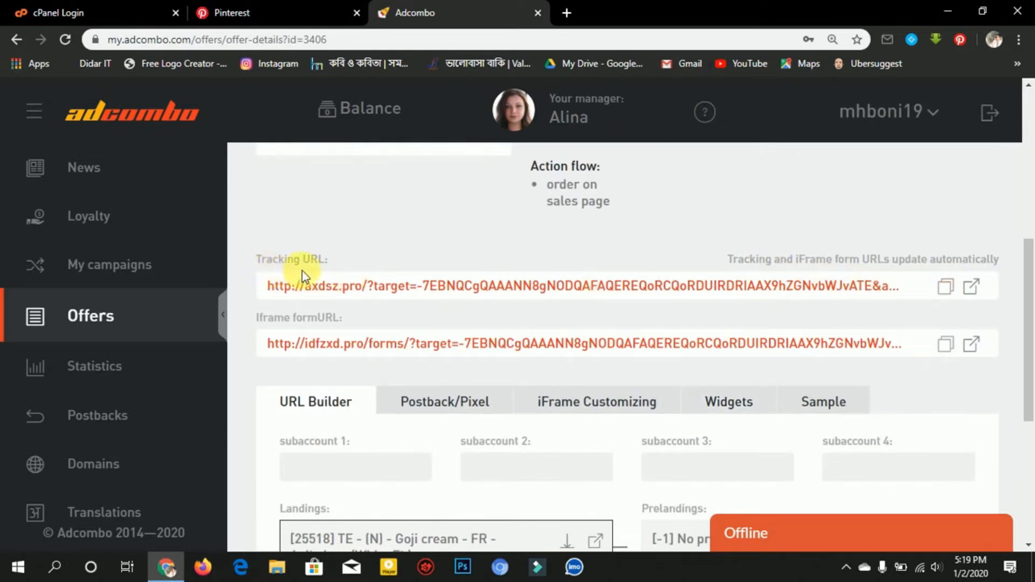
pyautogui.click(948, 289)
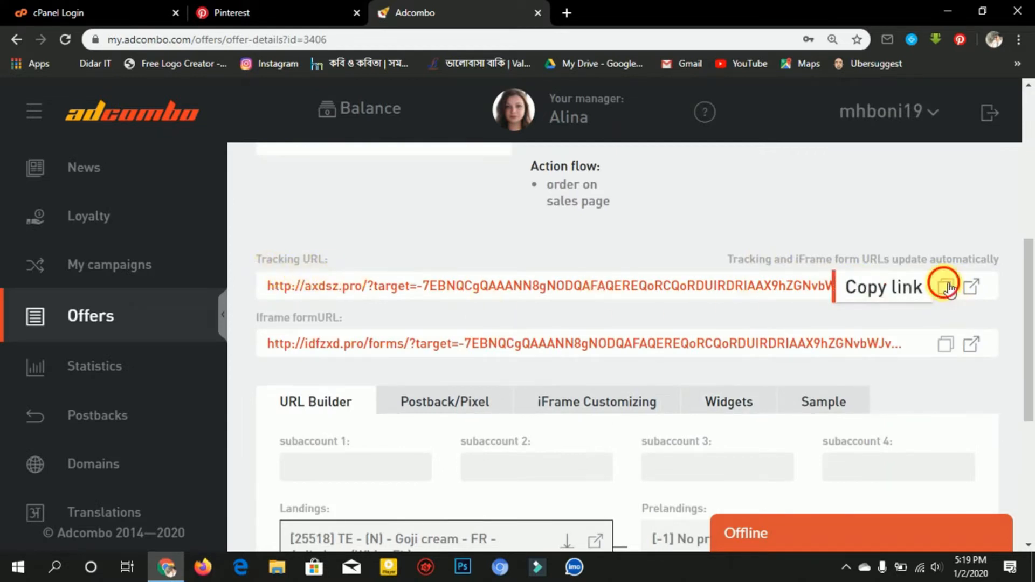
# Preview prelanding 60614, Woman Mirror - Goji cream - FR, look through it and close it.
pyautogui.scroll(-3, 837, 227)
pyautogui.scroll(-3, 837, 227)
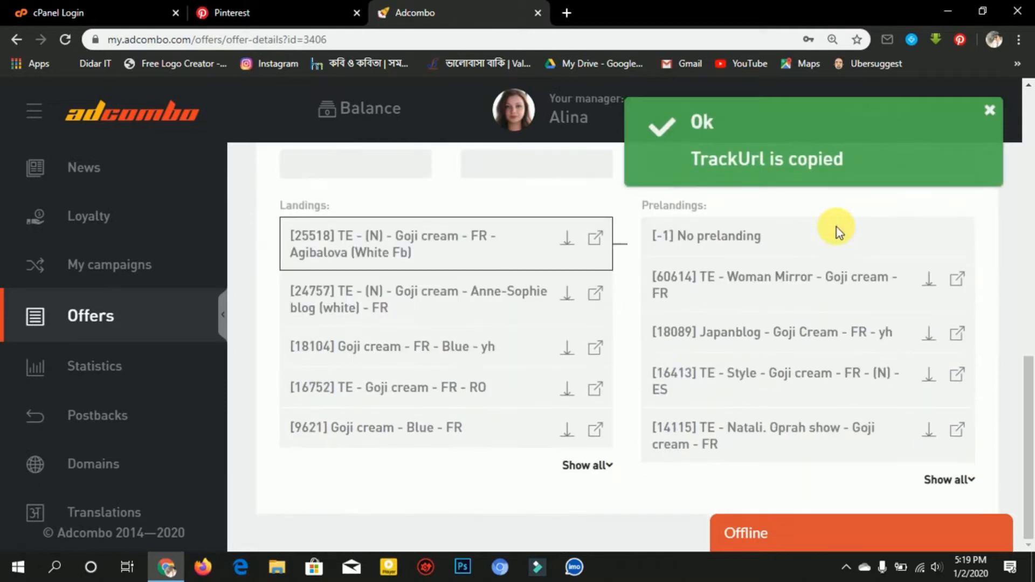
pyautogui.click(959, 282)
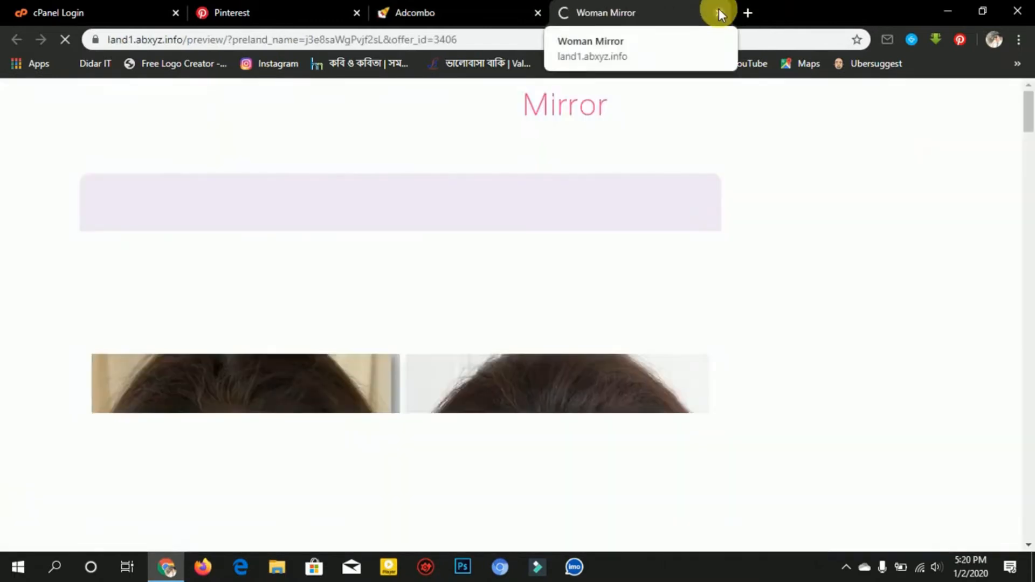
pyautogui.scroll(-6, 679, 271)
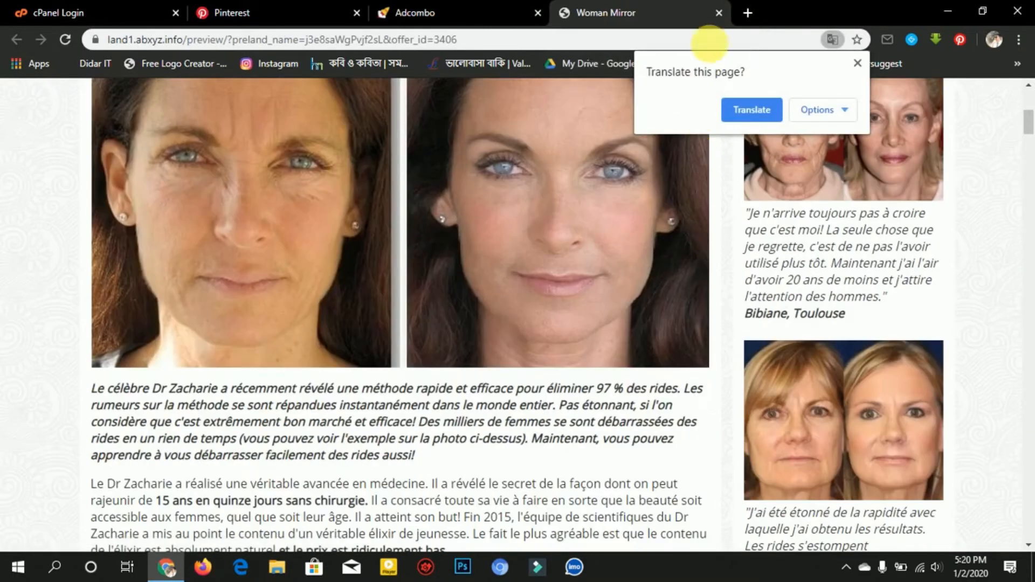
pyautogui.click(718, 13)
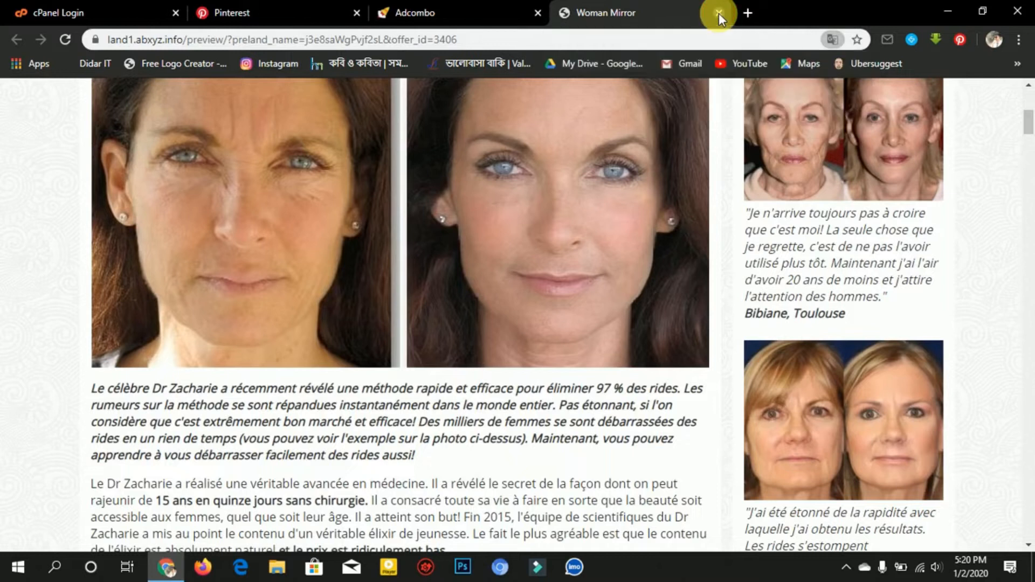
# Close the preview and download prelanding 60614, Woman Mirror - Goji cream - FR, with the copied tracking URL as its redirect URL.
pyautogui.click(719, 13)
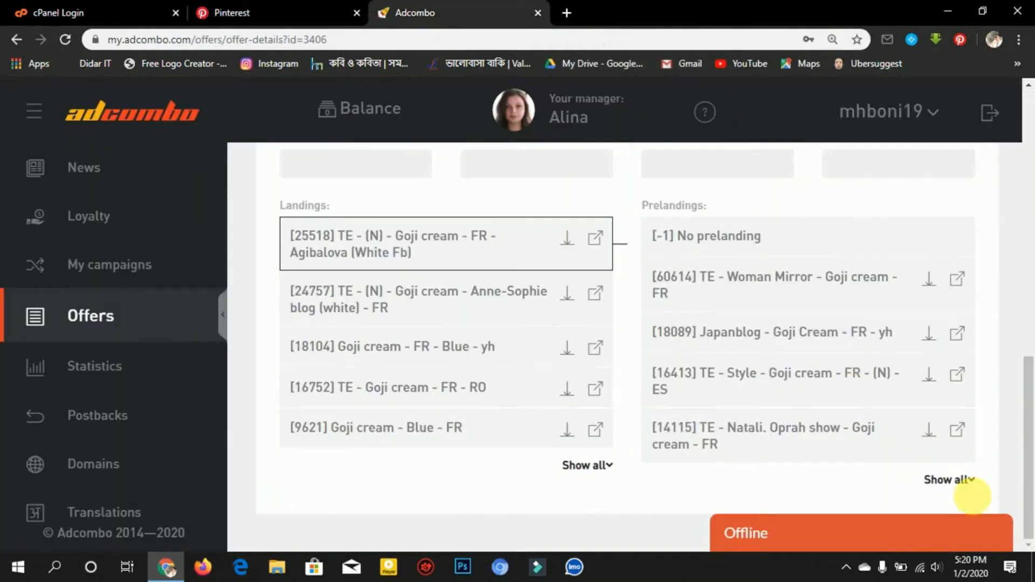
pyautogui.click(930, 279)
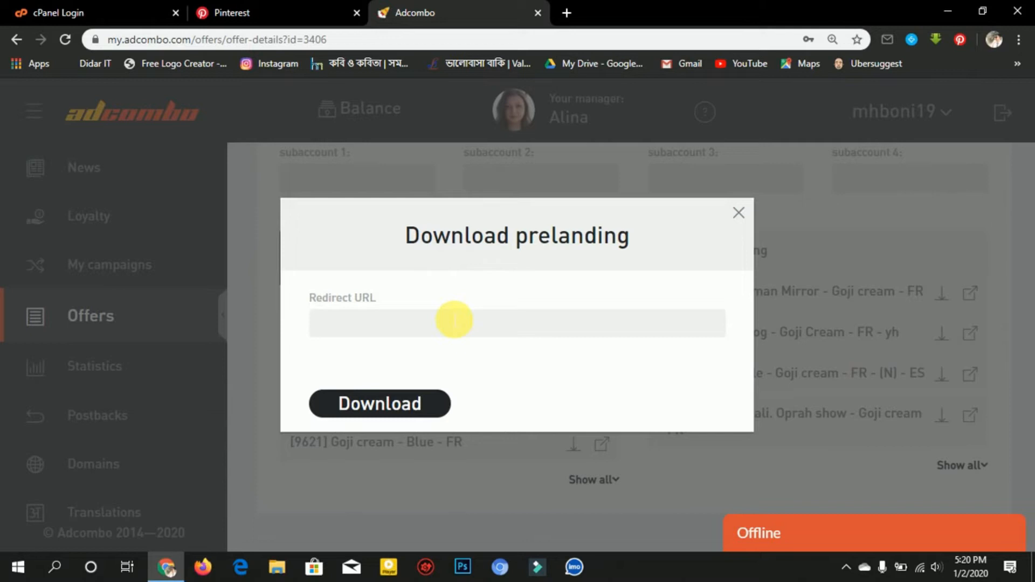
pyautogui.hotkey('ctrl', 'v')
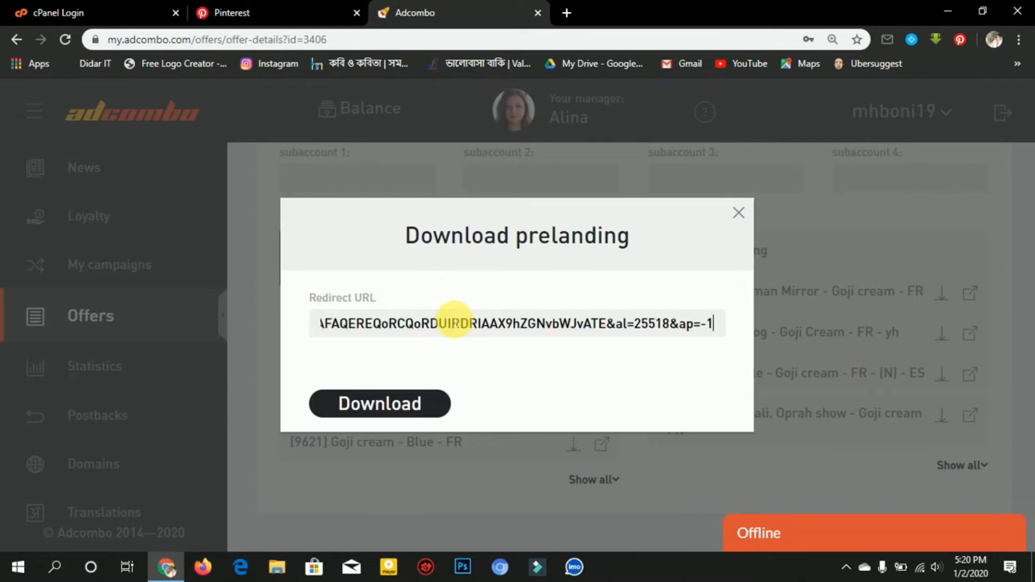
pyautogui.click(411, 408)
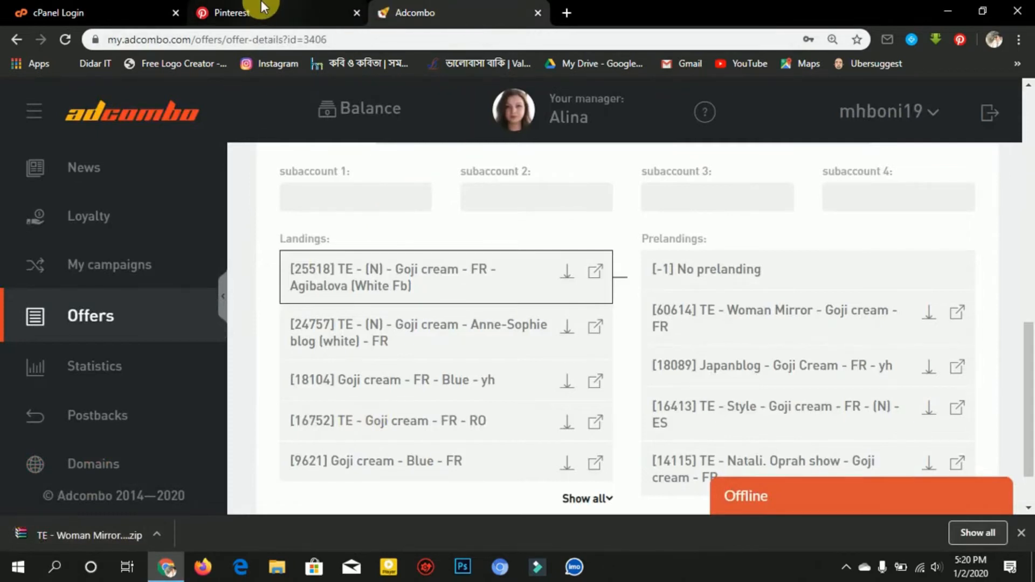
# Switch to cPanel, log in with the prefilled credentials and open the File Manager.
pyautogui.click(61, 10)
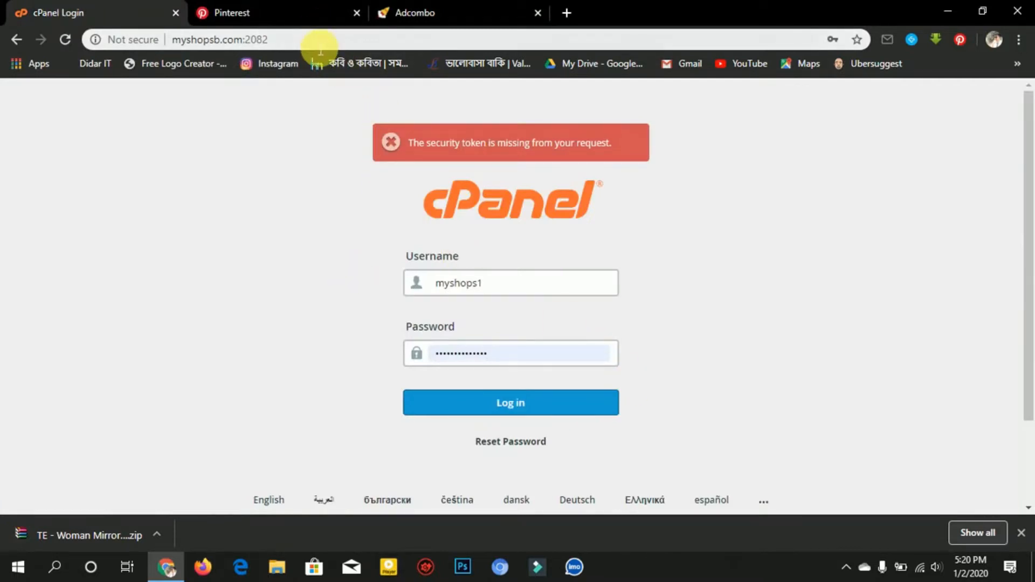
pyautogui.click(488, 404)
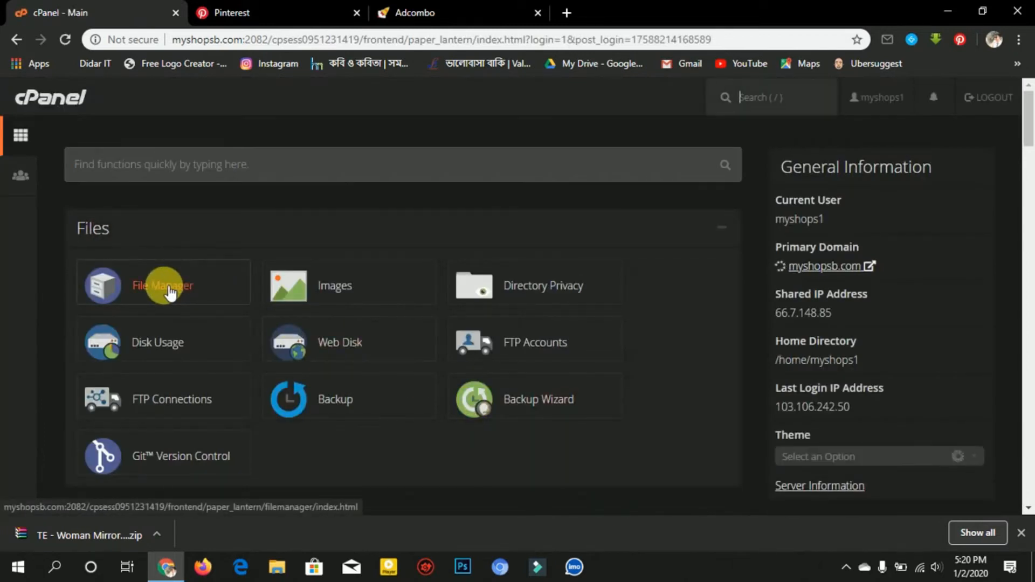
pyautogui.click(169, 289)
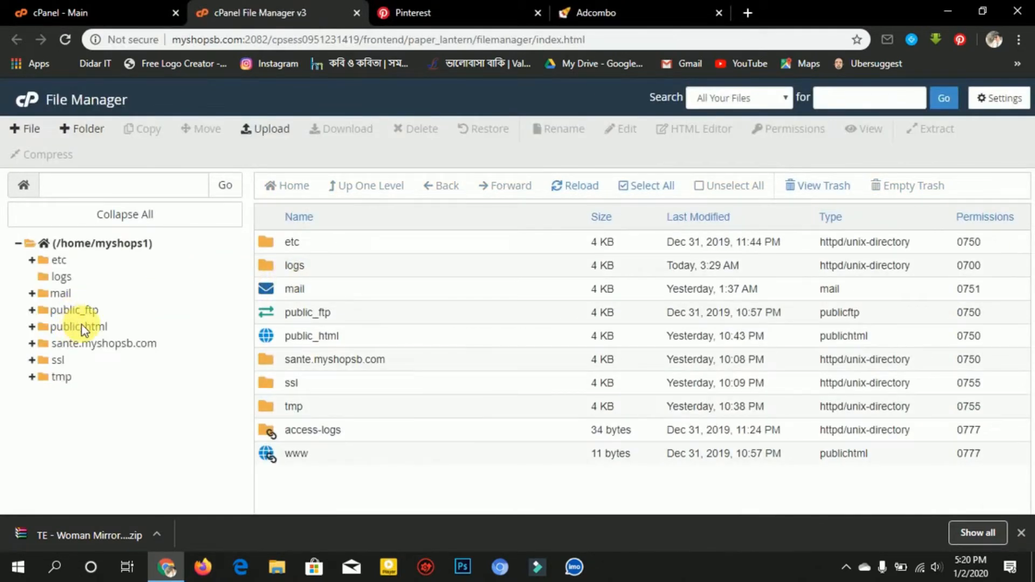
# Create a new folder named gojicreamm inside public_html.
pyautogui.click(82, 326)
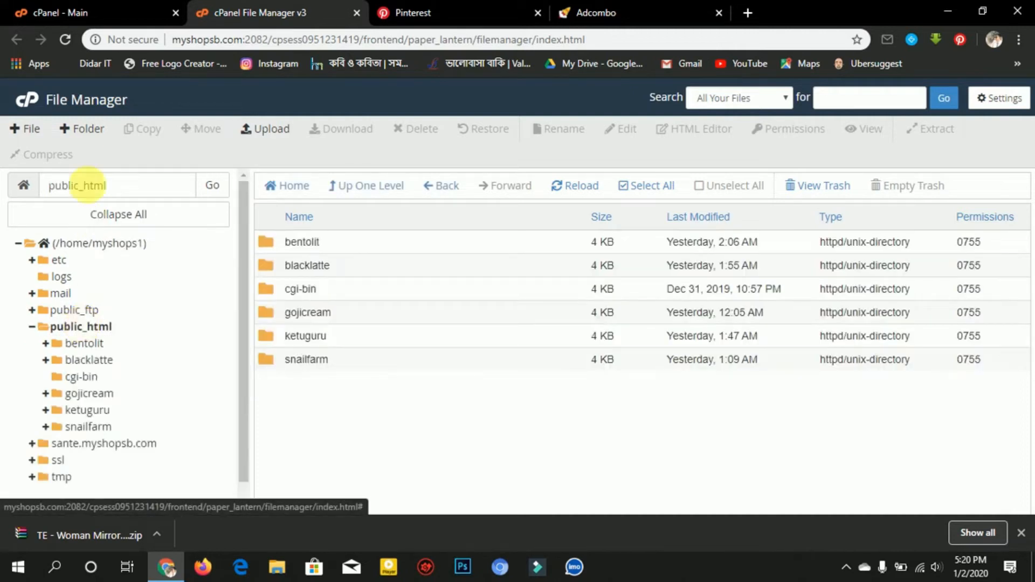
pyautogui.click(81, 130)
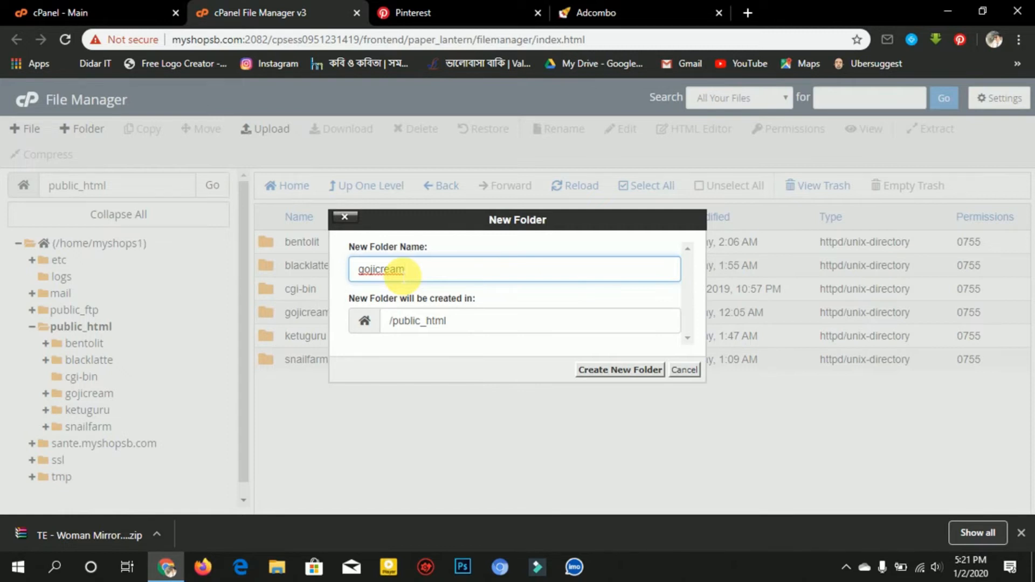
pyautogui.write('m')
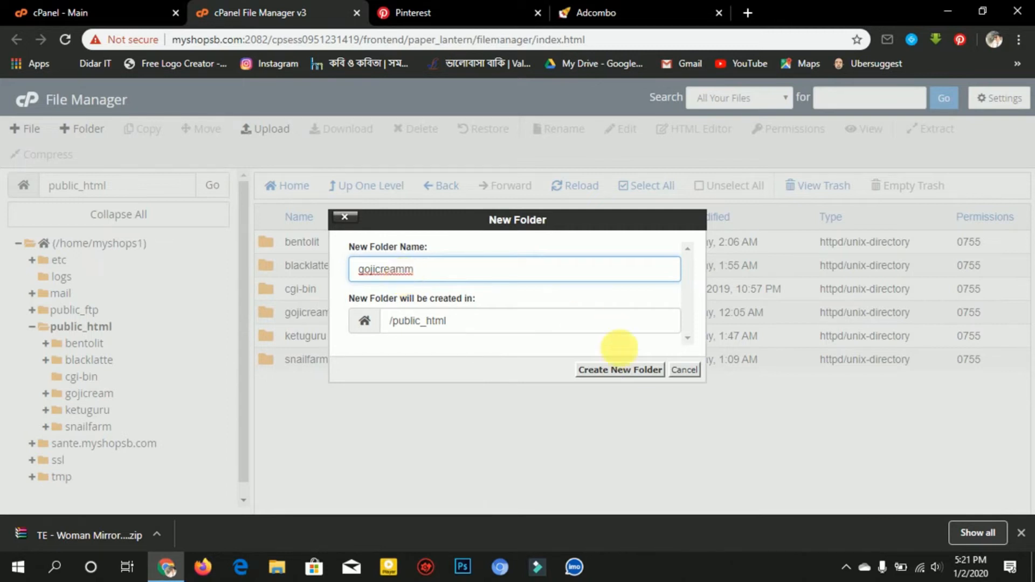
pyautogui.click(631, 372)
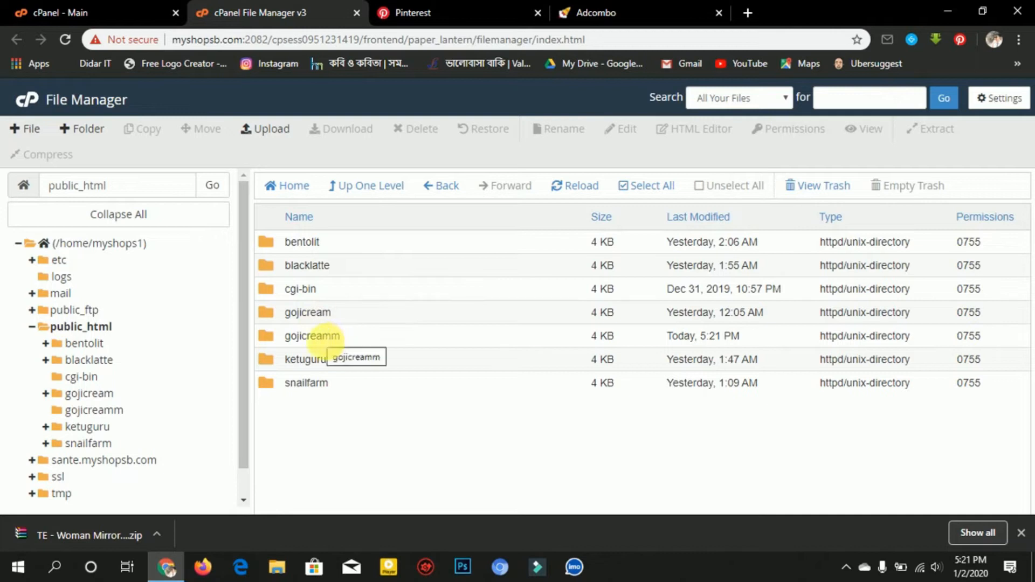
# Upload TE - Woman Mirror - Goji cream - FR (1).zip from Downloads into the gojicreamm folder and return to that folder.
pyautogui.doubleClick(267, 337)
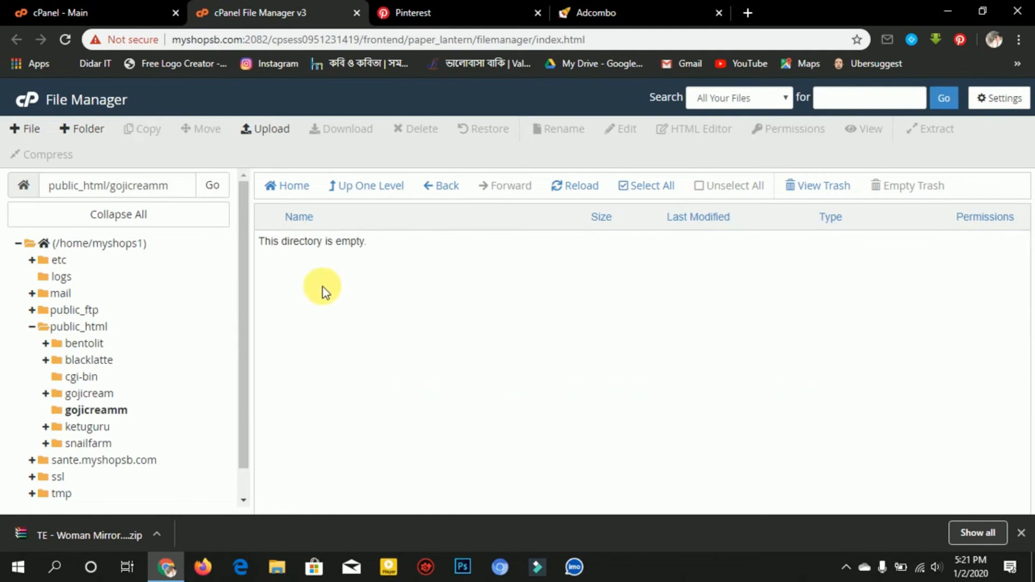
pyautogui.click(263, 135)
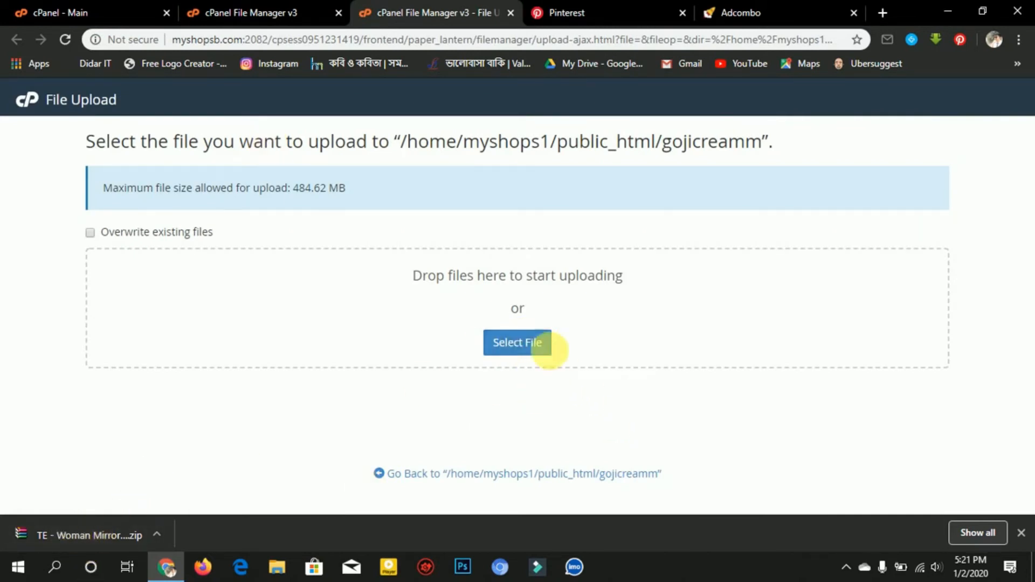
pyautogui.click(517, 343)
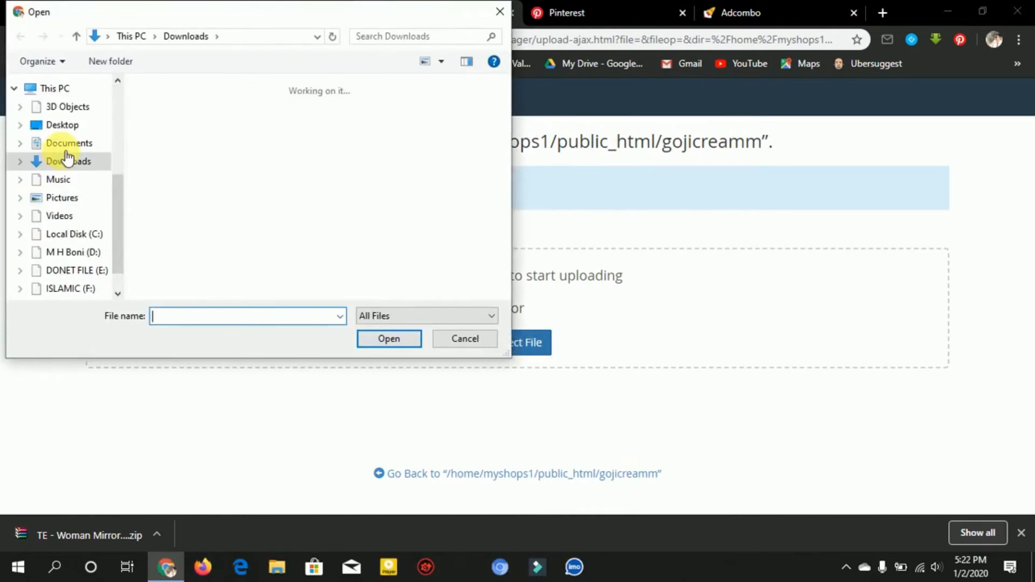
pyautogui.click(69, 162)
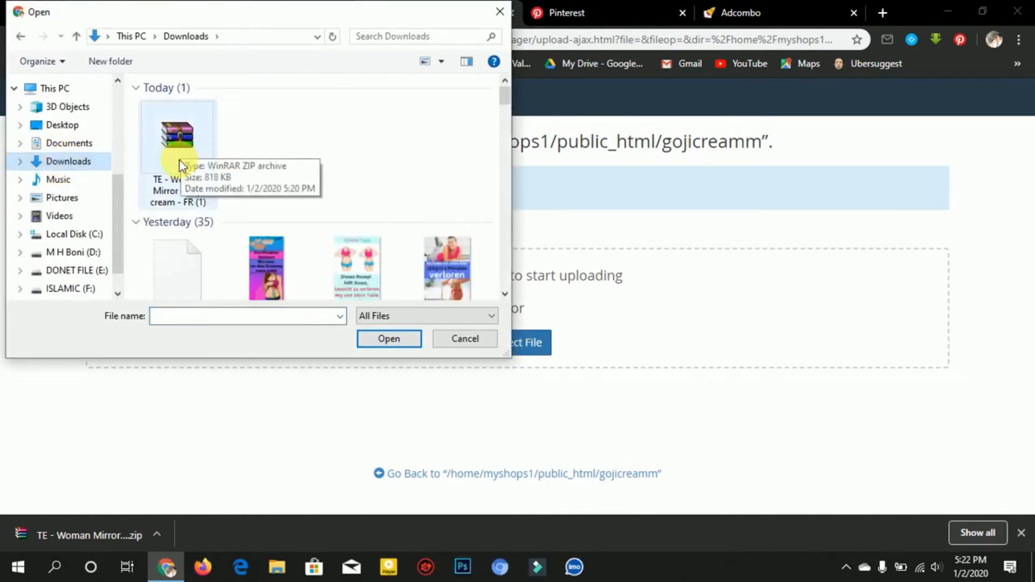
pyautogui.doubleClick(179, 162)
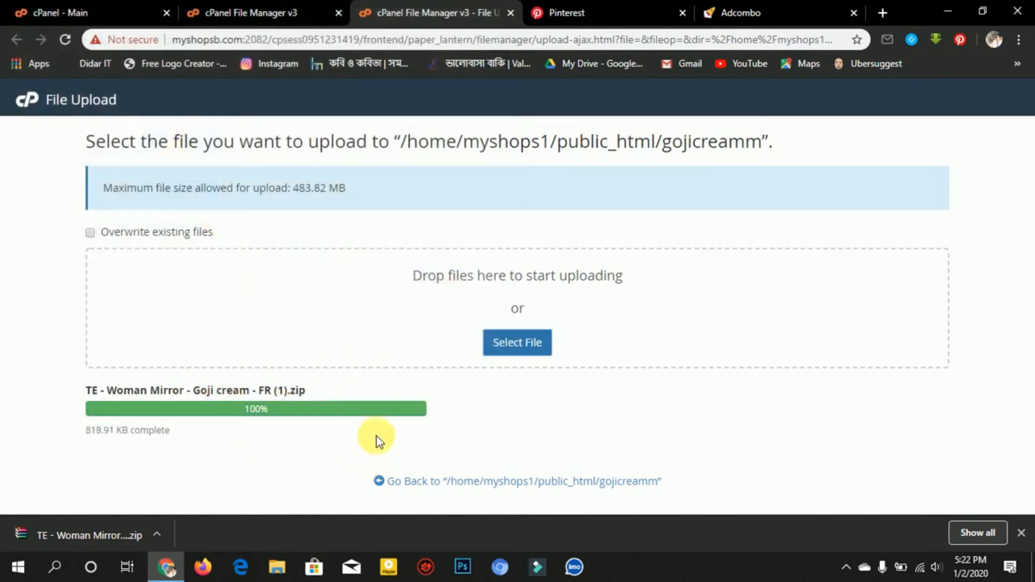
pyautogui.click(434, 485)
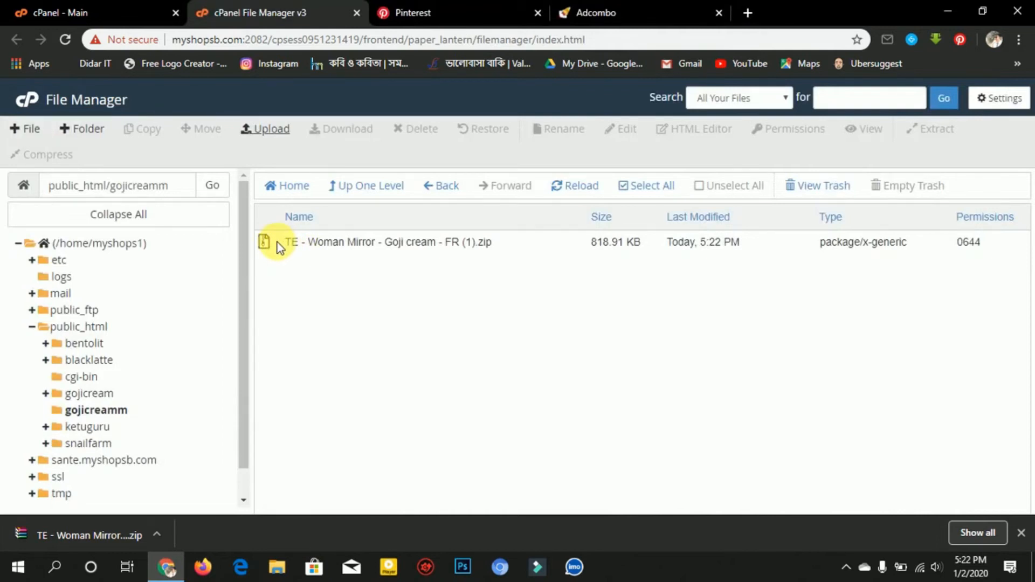
# Extract the uploaded Woman Mirror zip archive into /public_html/gojicreamm and close the extraction results.
pyautogui.click(278, 245)
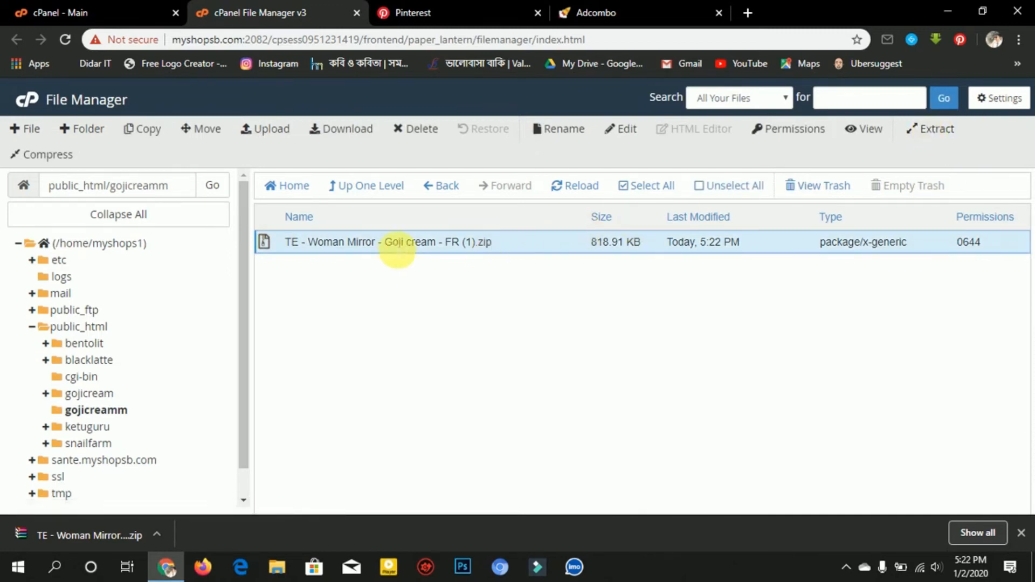
pyautogui.rightClick(393, 248)
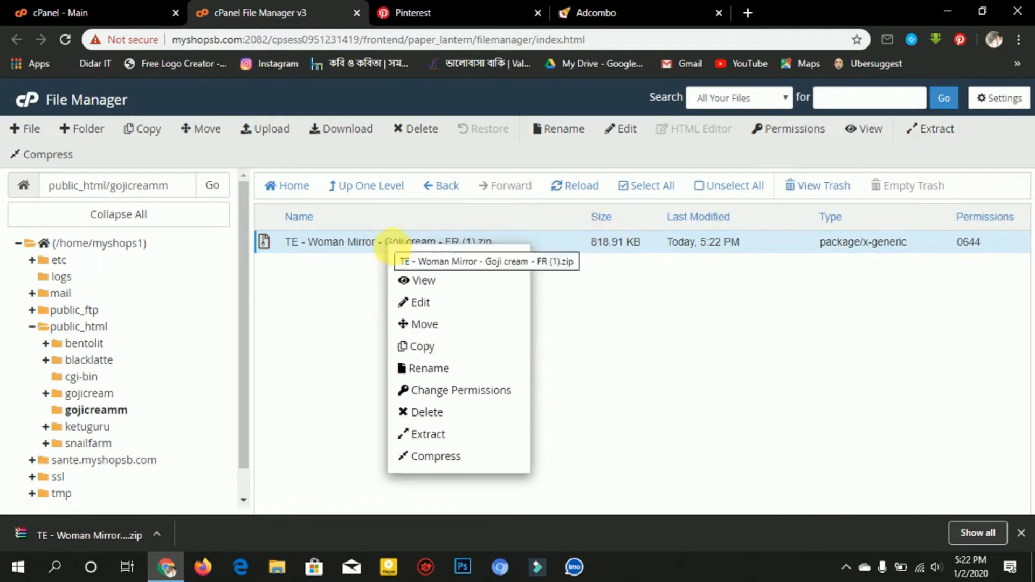
pyautogui.click(440, 437)
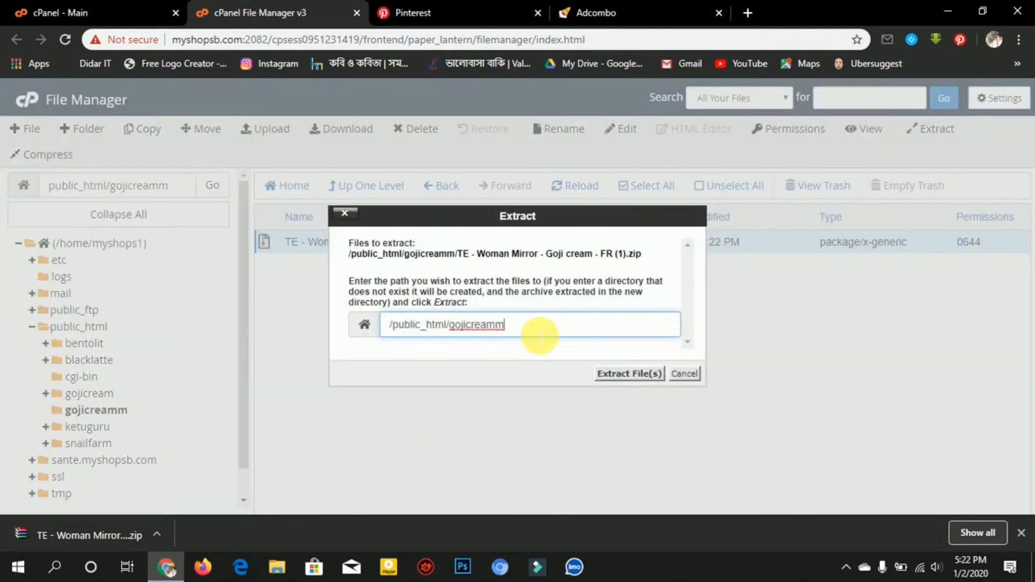
pyautogui.click(625, 378)
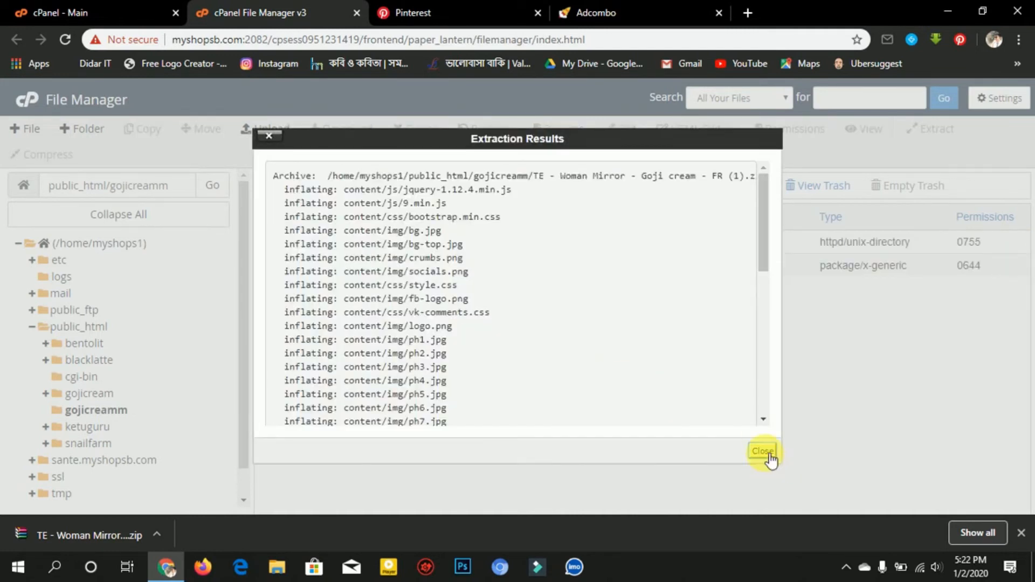
pyautogui.click(768, 456)
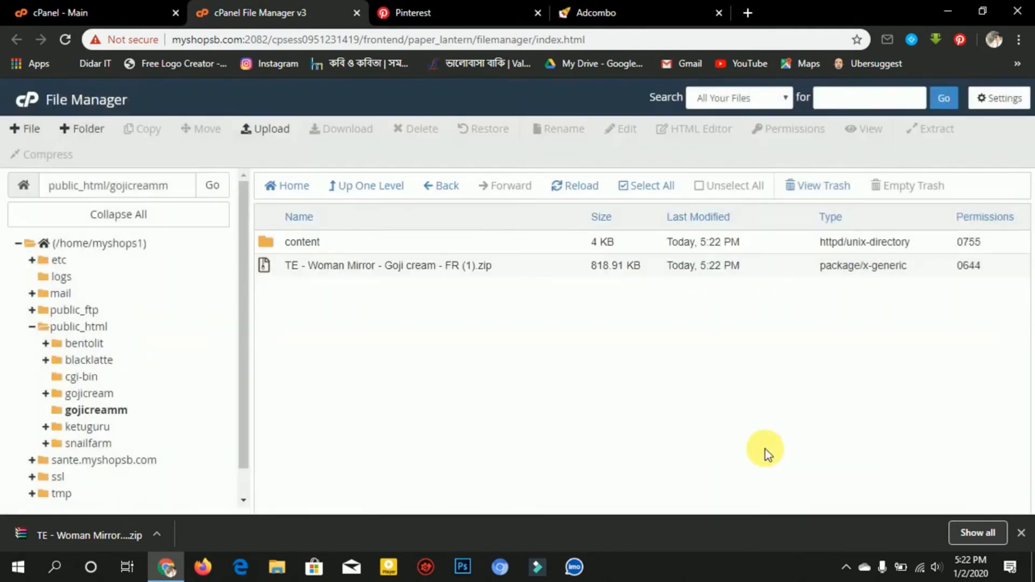
# Move the Woman Mirror zip archive in the gojicreamm folder to the trash.
pyautogui.click(331, 269)
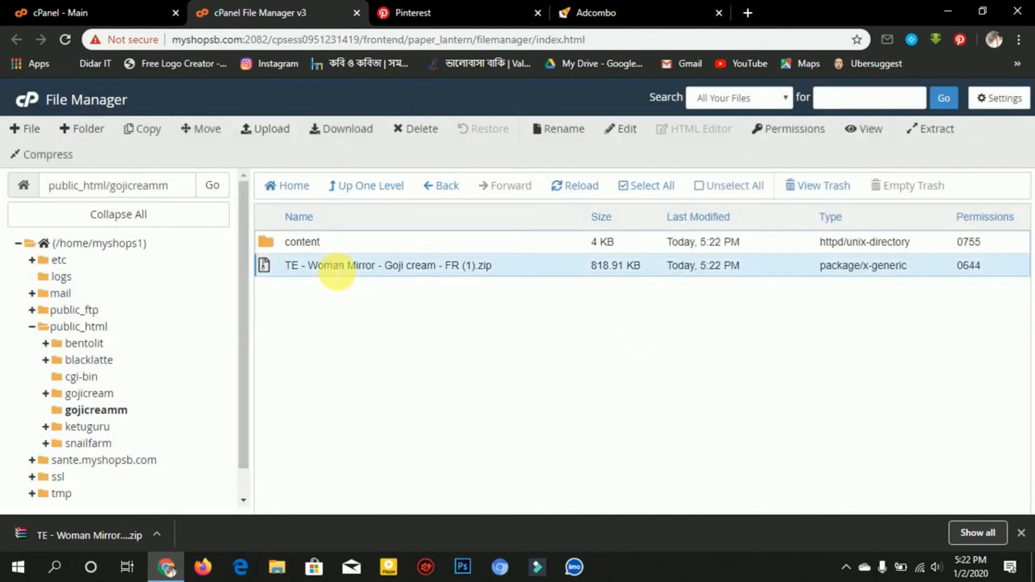
pyautogui.click(422, 129)
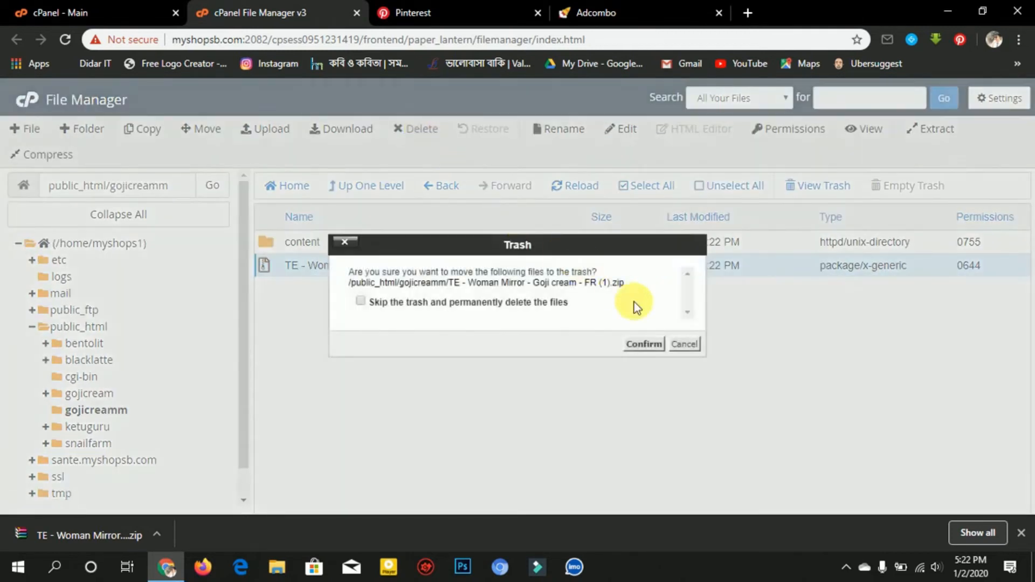
pyautogui.click(642, 345)
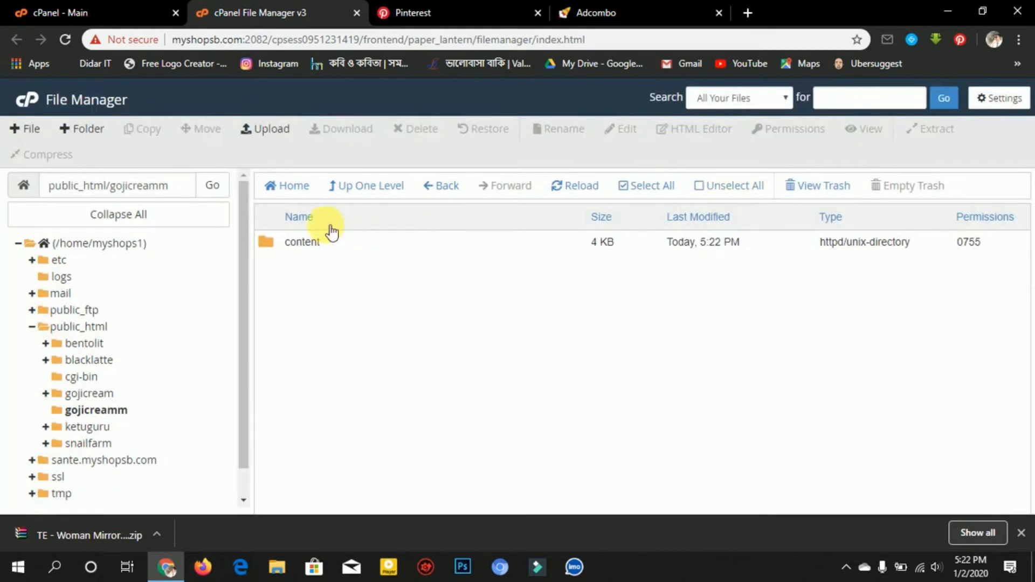
# Move the css, img and js folders and index.html from the content folder to /public_html/gojicreamm/.
pyautogui.doubleClick(270, 245)
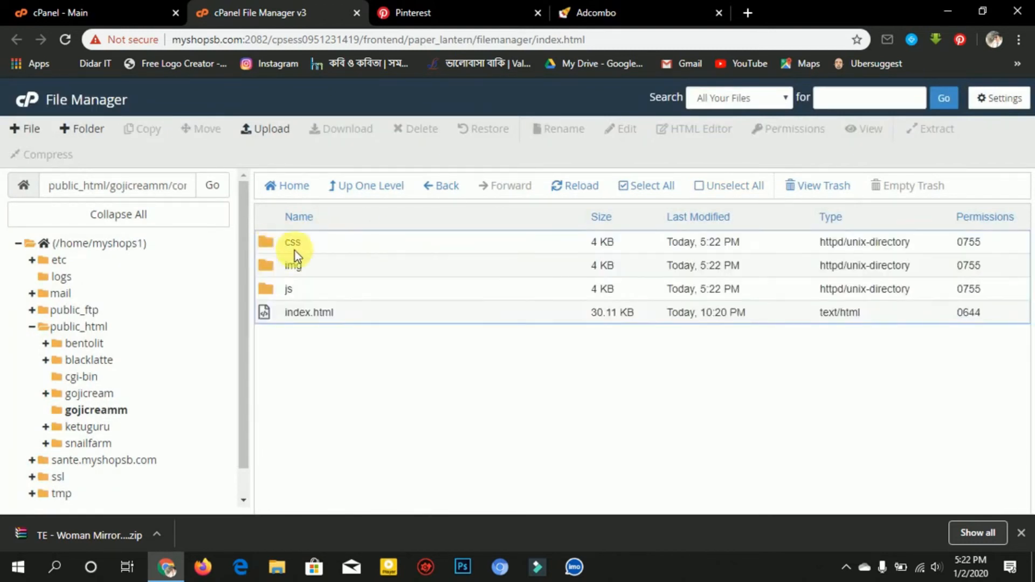
pyautogui.click(647, 191)
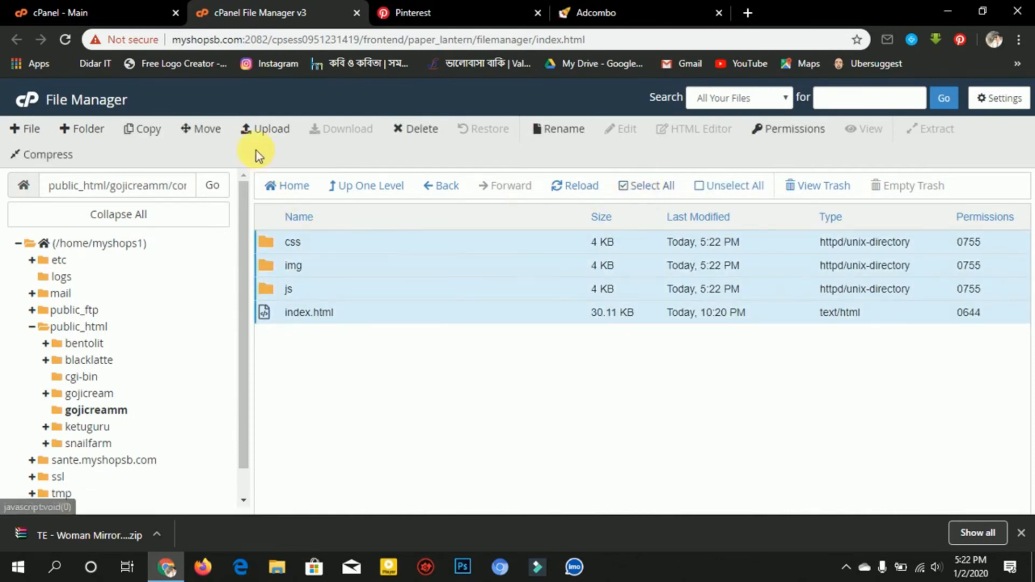
pyautogui.click(202, 129)
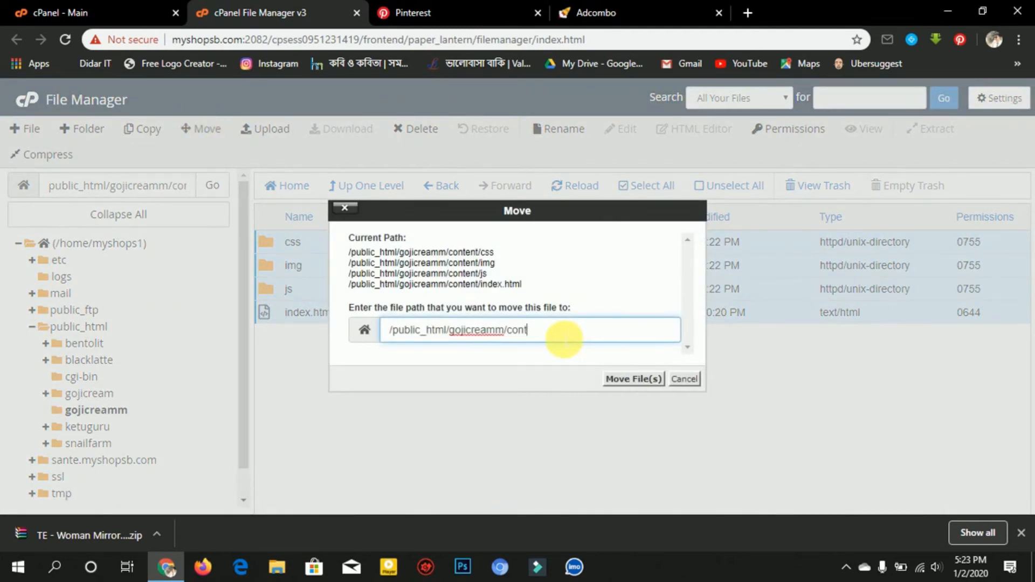
pyautogui.press('BackSpace')
pyautogui.press('BackSpace')
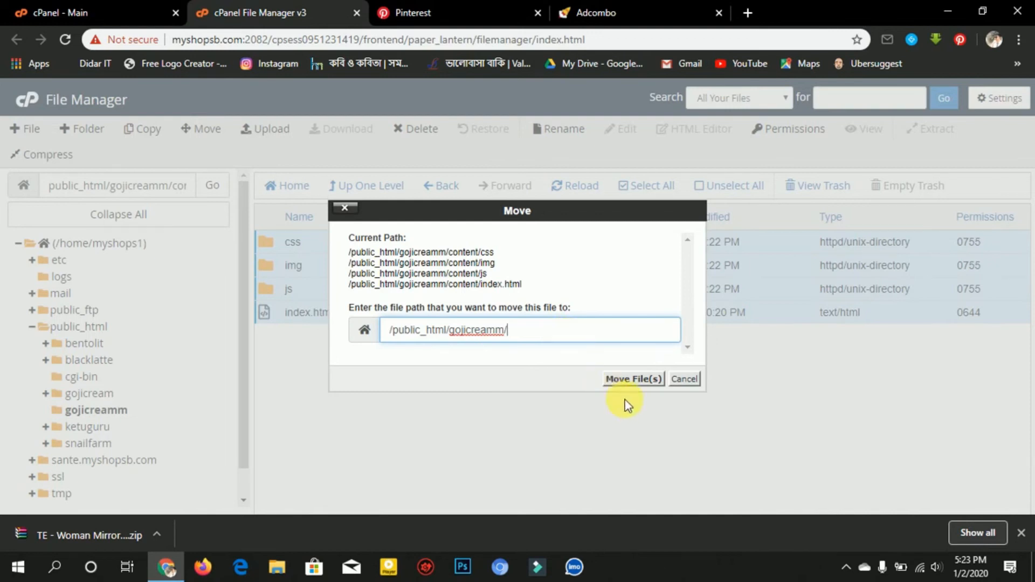
pyautogui.click(629, 382)
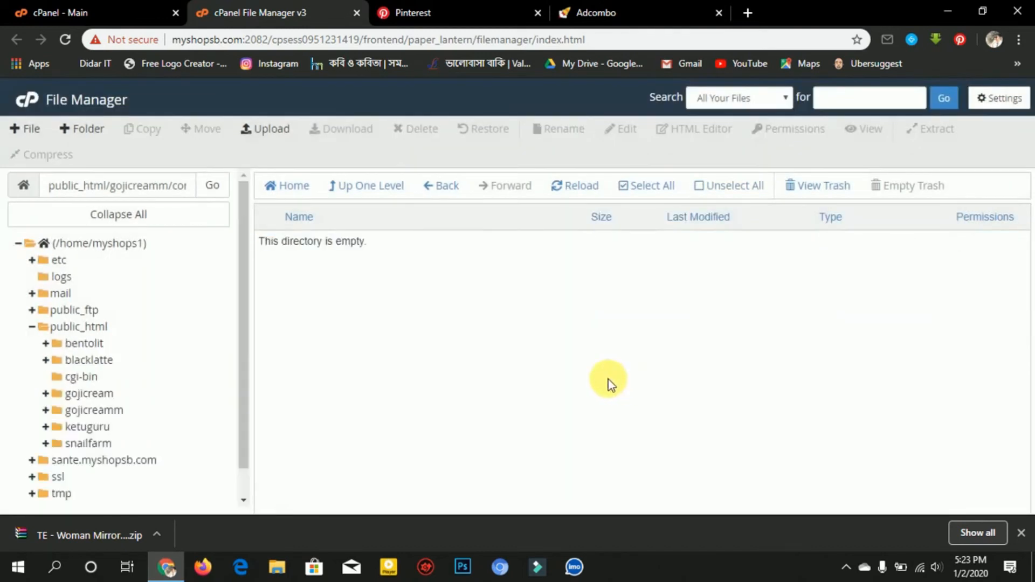
# Open myshopsb.com/gojicreamm/ in a new browser tab and look through the hosted Woman Mirror prelanding page.
pyautogui.click(747, 13)
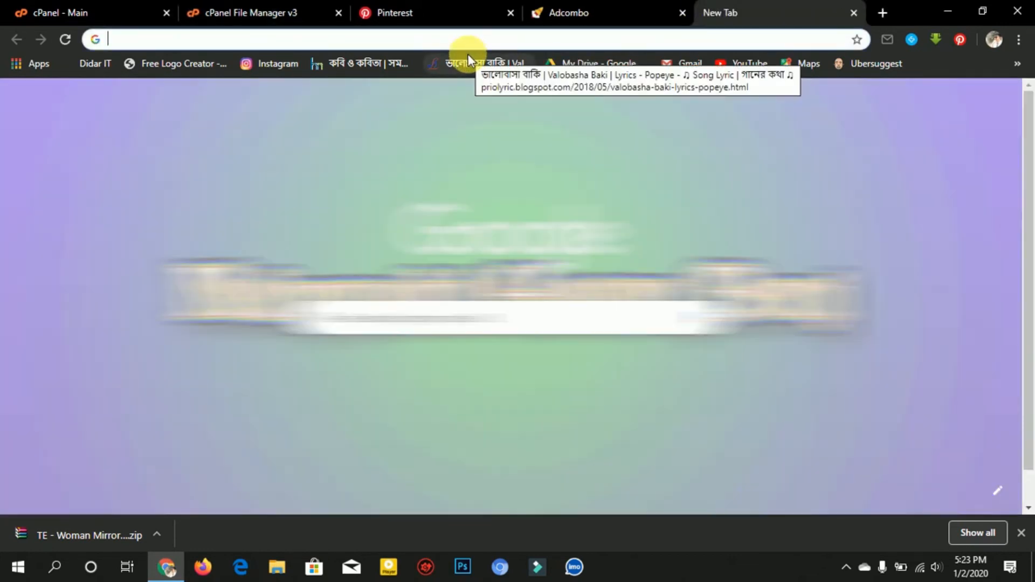
pyautogui.write('my')
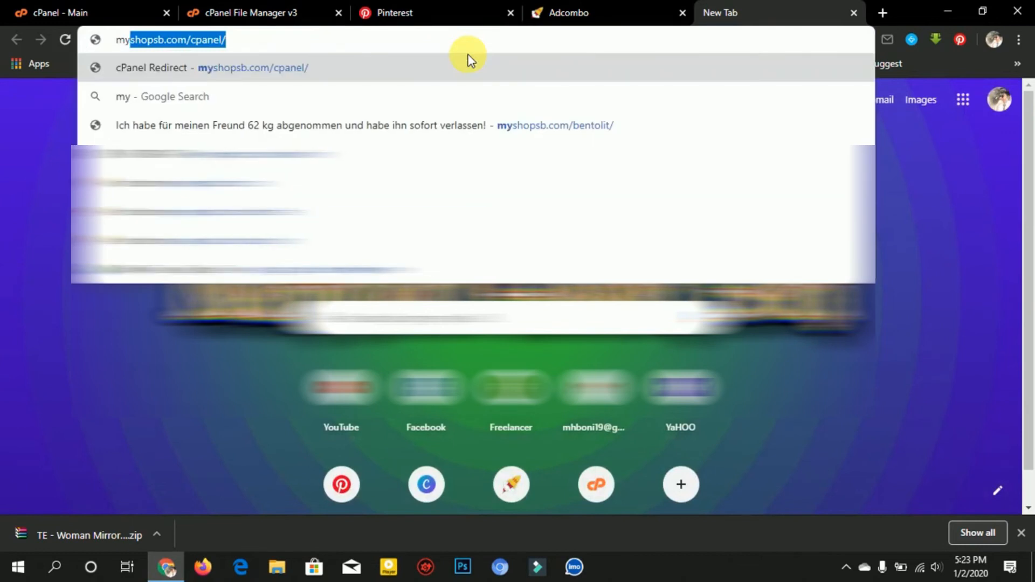
pyautogui.write('sho')
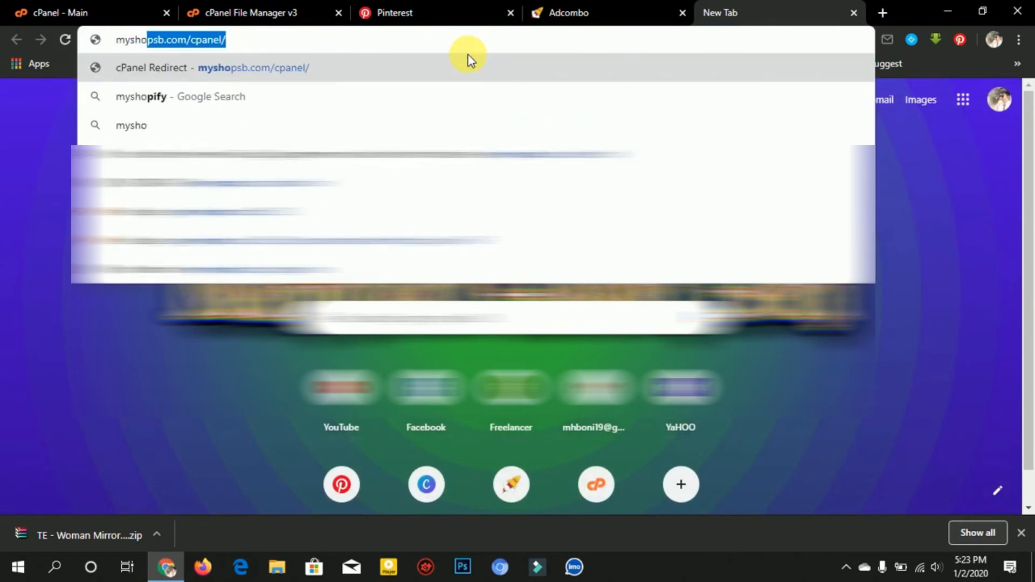
pyautogui.write('psb')
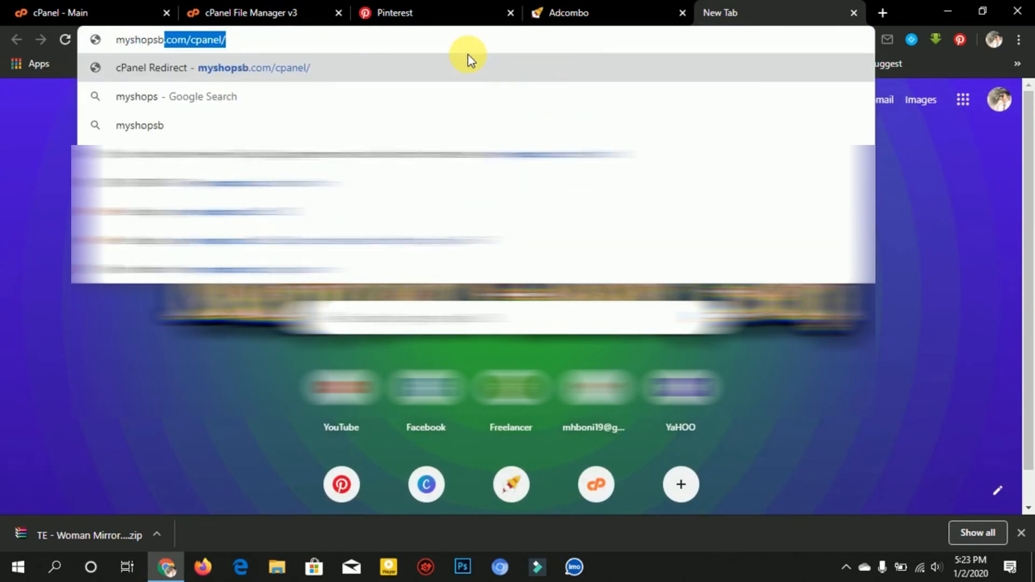
pyautogui.write('.com/')
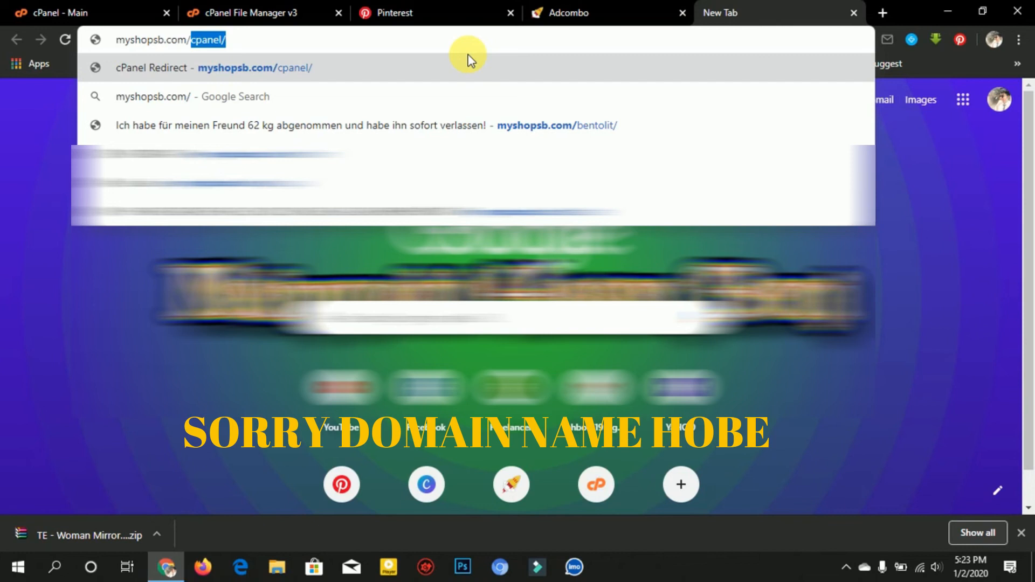
pyautogui.write('goji')
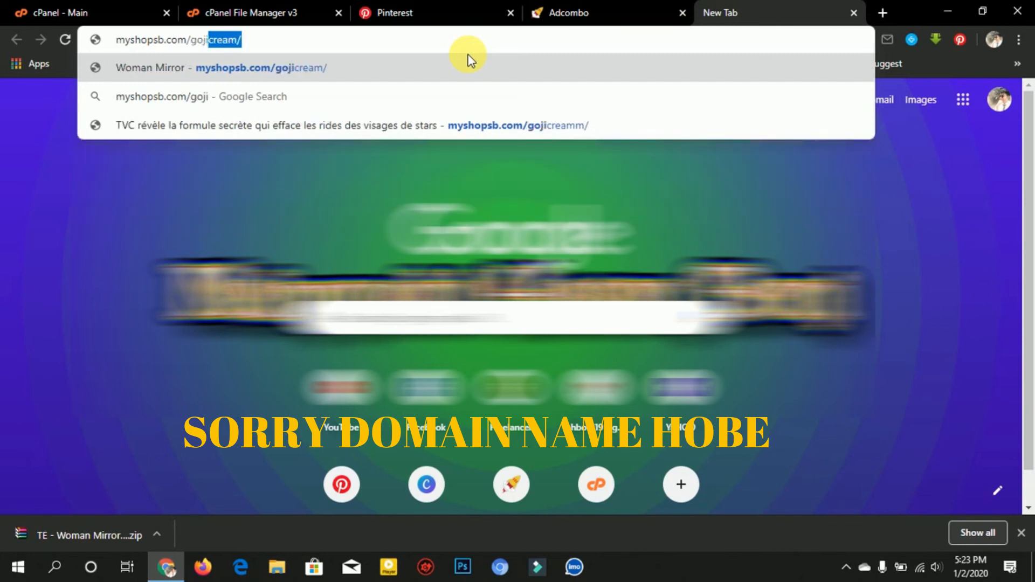
pyautogui.write('cream')
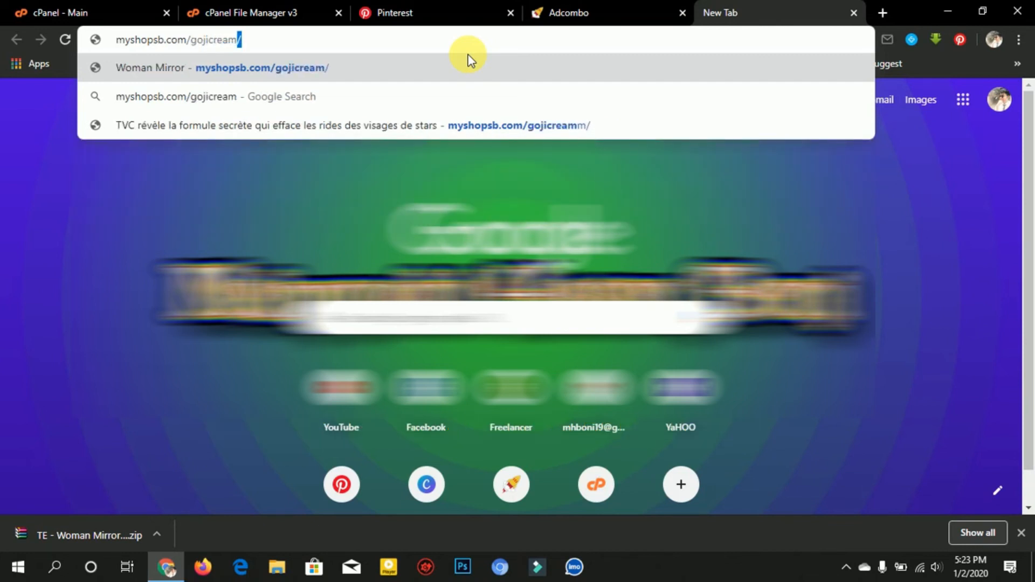
pyautogui.write('m/')
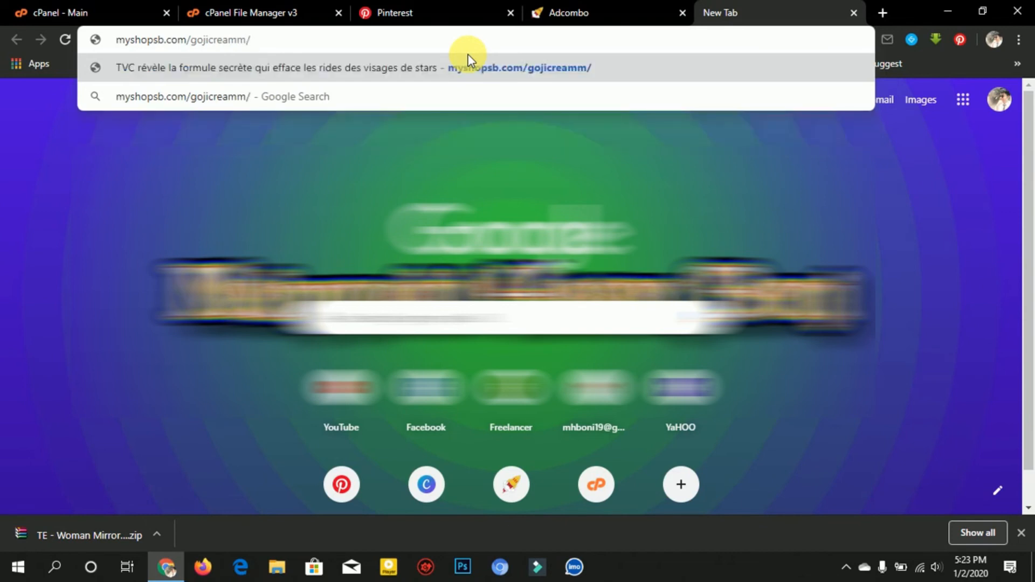
pyautogui.press('Return')
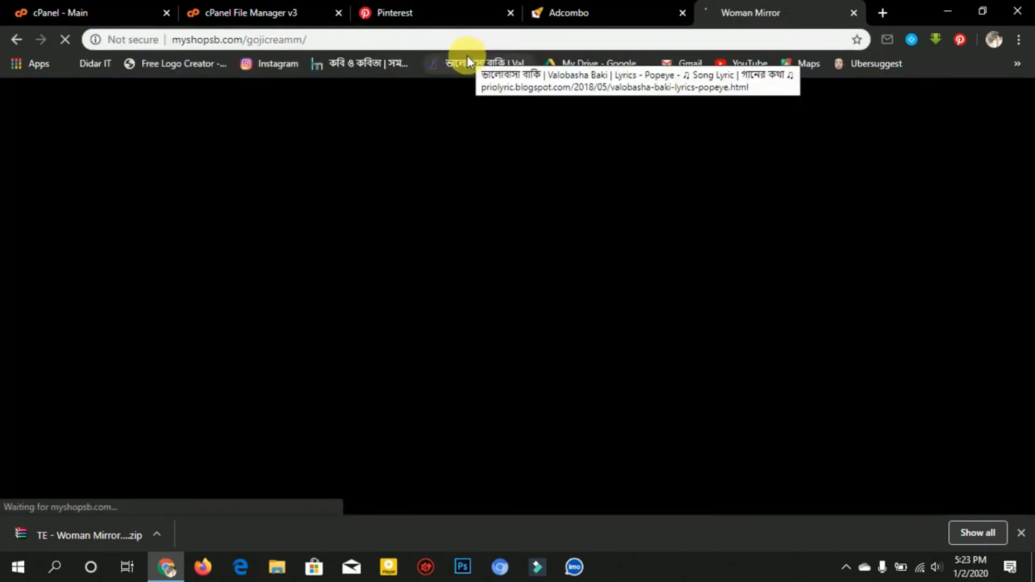
pyautogui.scroll(-15, 533, 328)
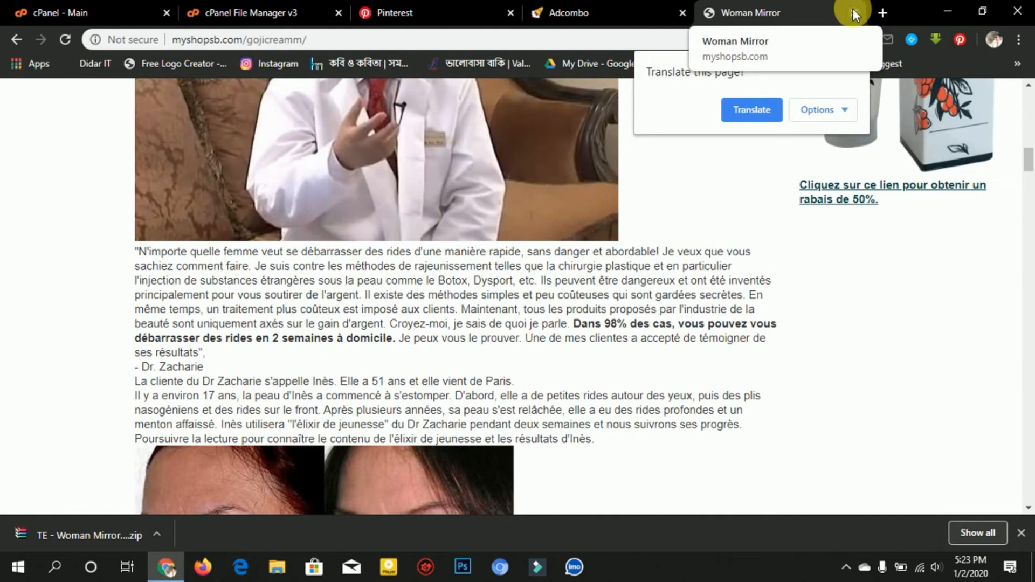
# Copy the web address of the hosted Woman Mirror page.
pyautogui.click(431, 12)
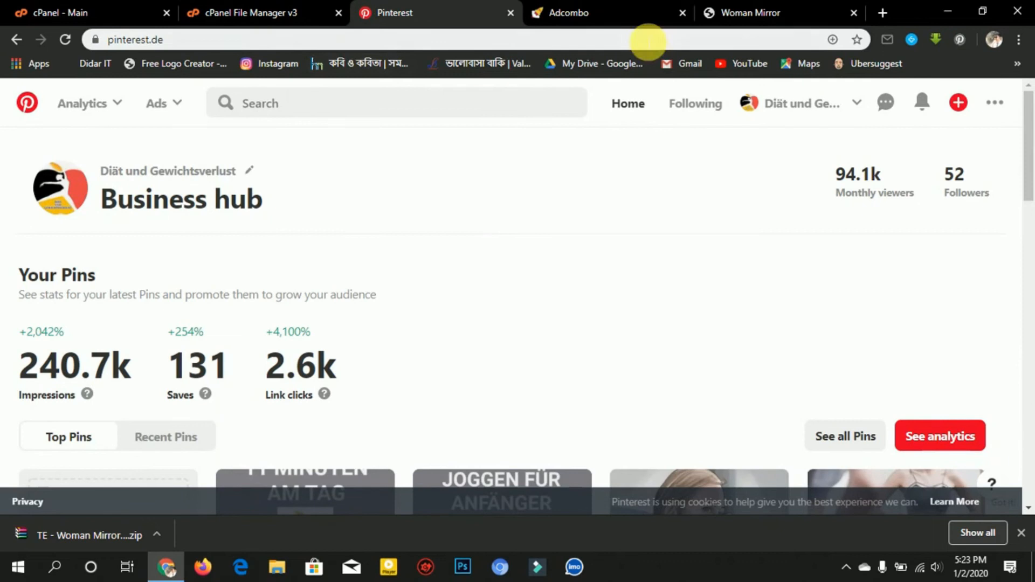
pyautogui.click(750, 13)
pyautogui.click(291, 40)
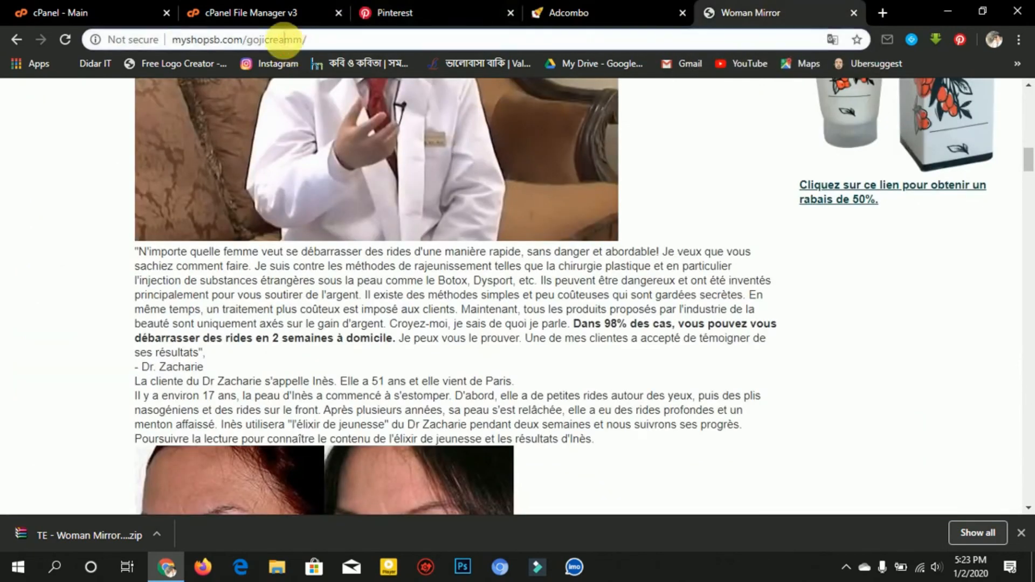
pyautogui.rightClick(283, 40)
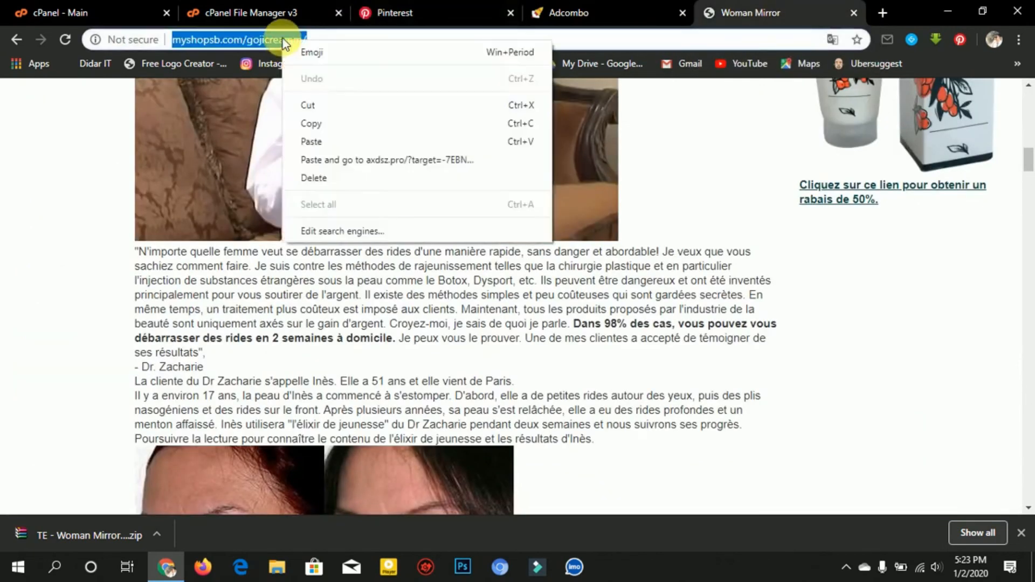
pyautogui.click(325, 123)
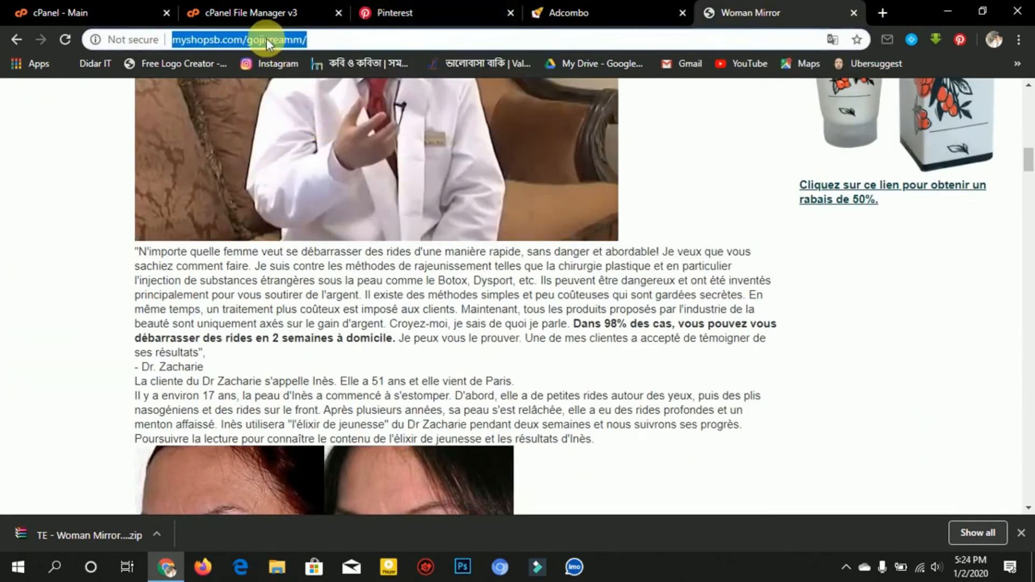
# Switch to Pinterest, start a new Pin and upload the first image listed in Downloads.
pyautogui.click(399, 11)
pyautogui.click(640, 110)
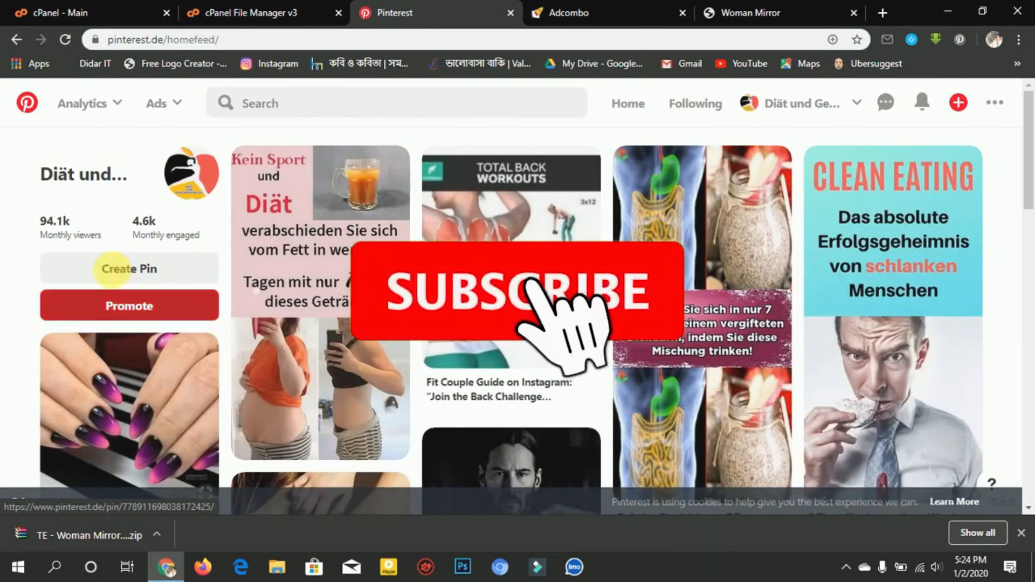
pyautogui.click(116, 267)
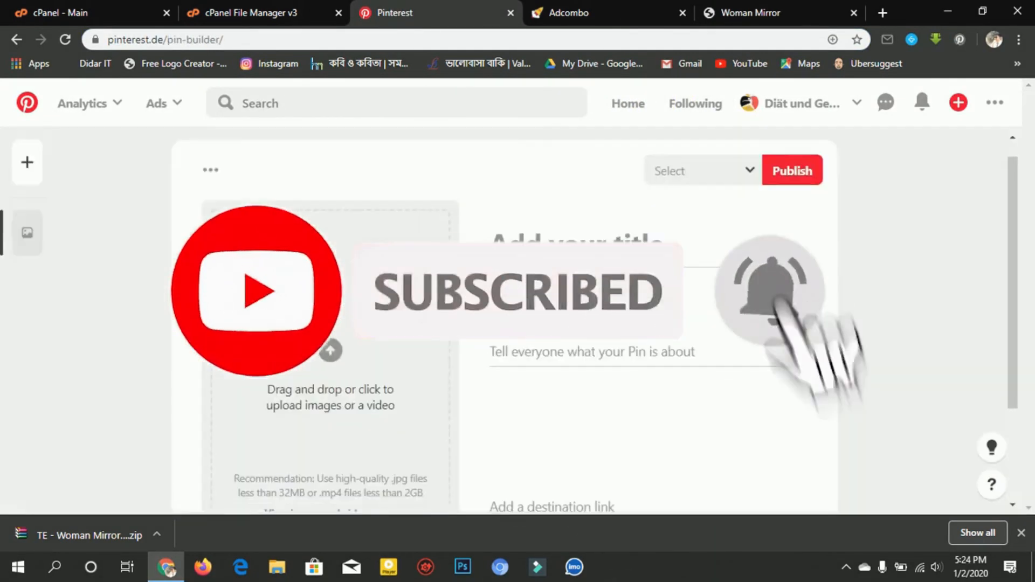
pyautogui.click(354, 340)
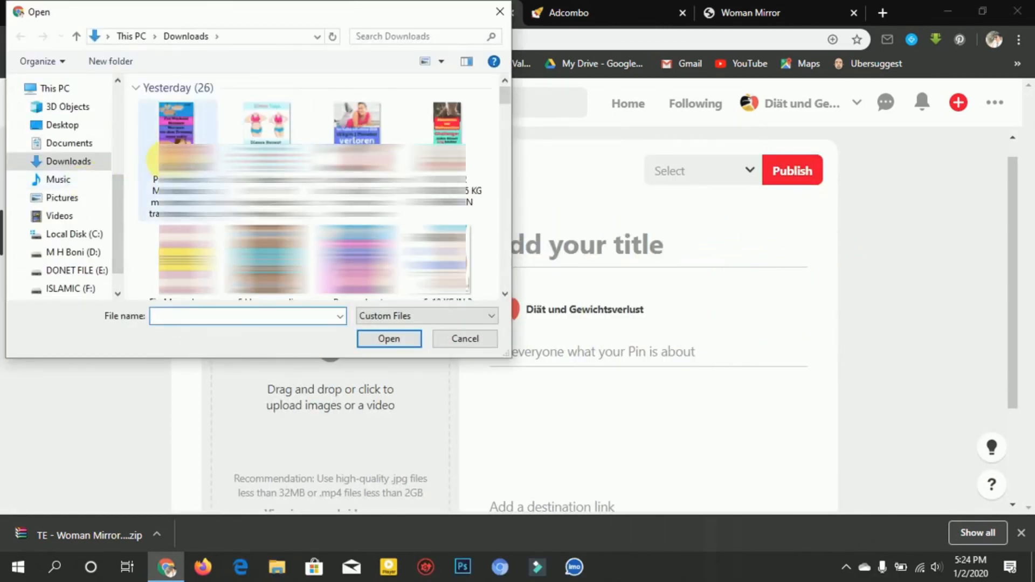
pyautogui.doubleClick(153, 159)
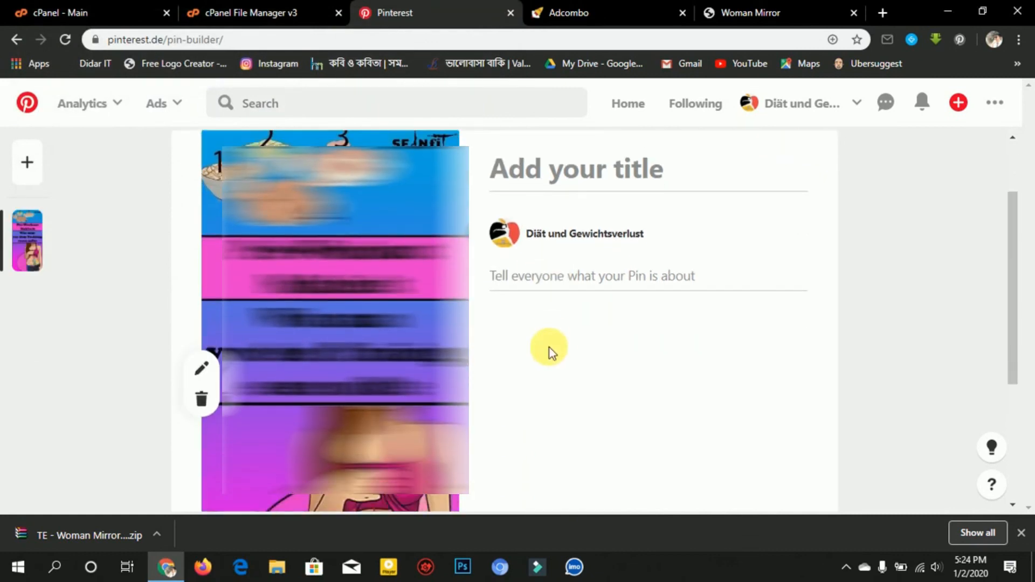
pyautogui.scroll(-5, 549, 351)
pyautogui.click(553, 377)
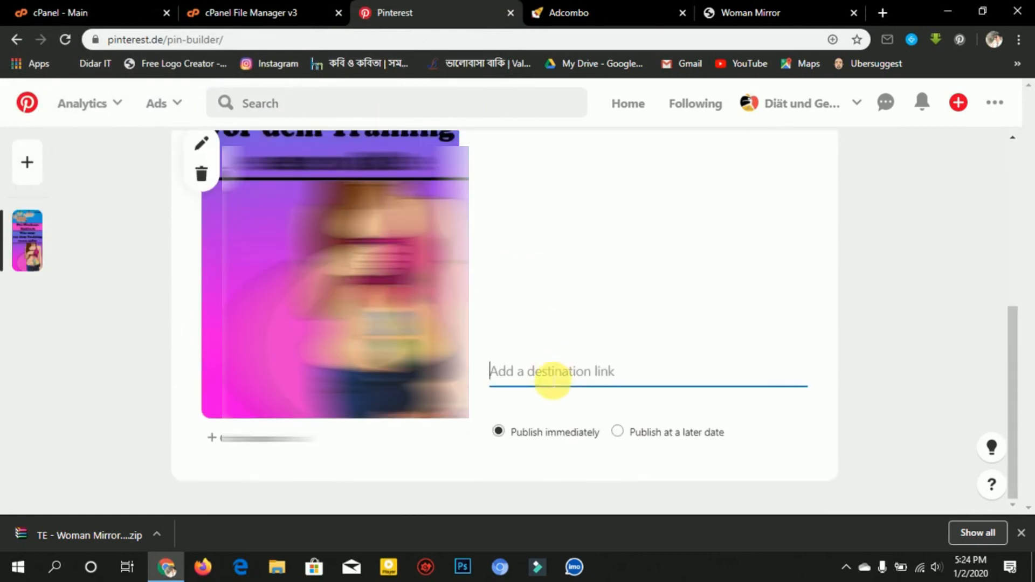
pyautogui.hotkey('ctrl', 'v')
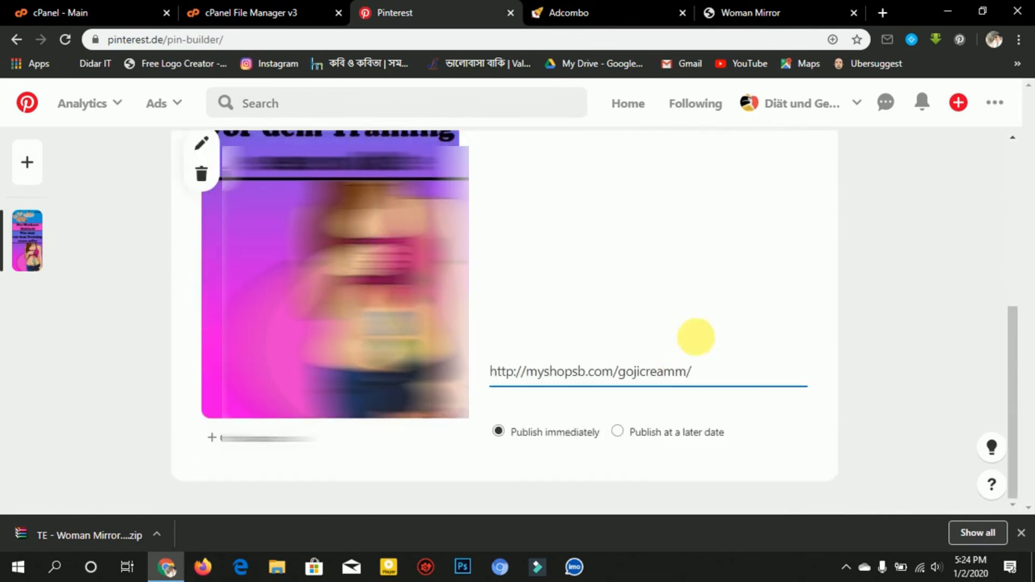
# Check the Pin's description and title fields without filling them in, and minimize the browser window.
pyautogui.scroll(5, 740, 188)
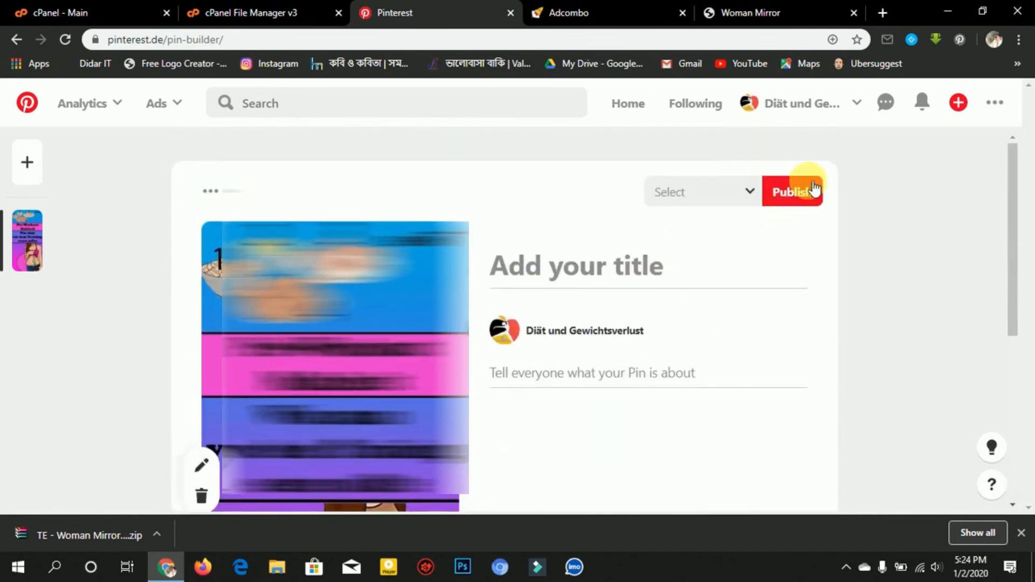
pyautogui.click(566, 378)
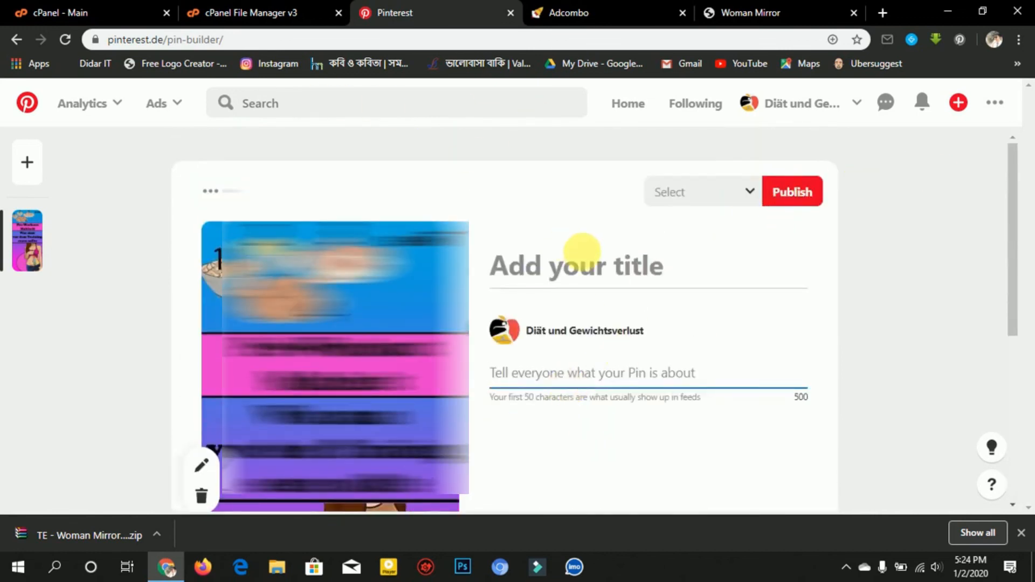
pyautogui.click(583, 253)
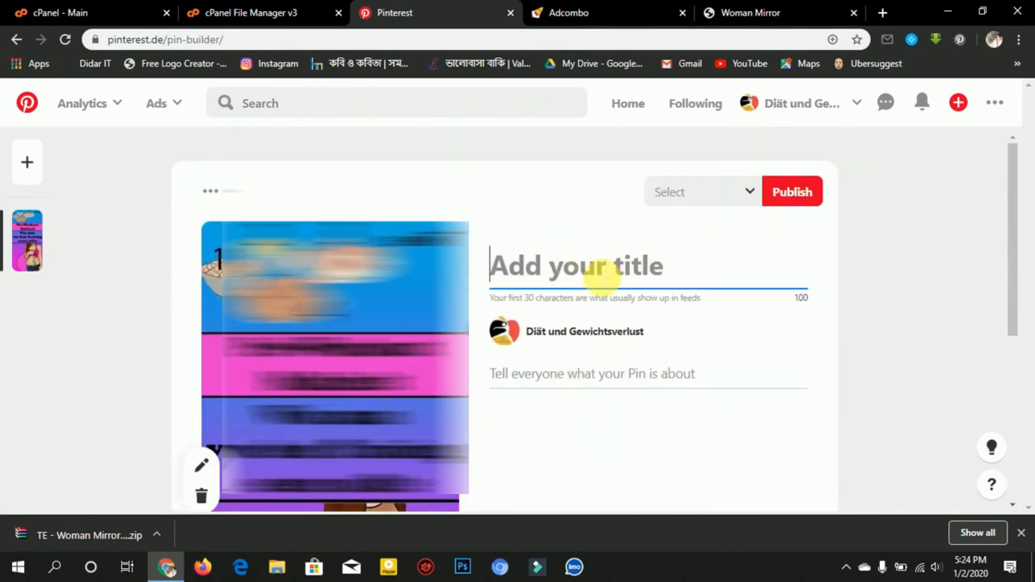
pyautogui.click(950, 8)
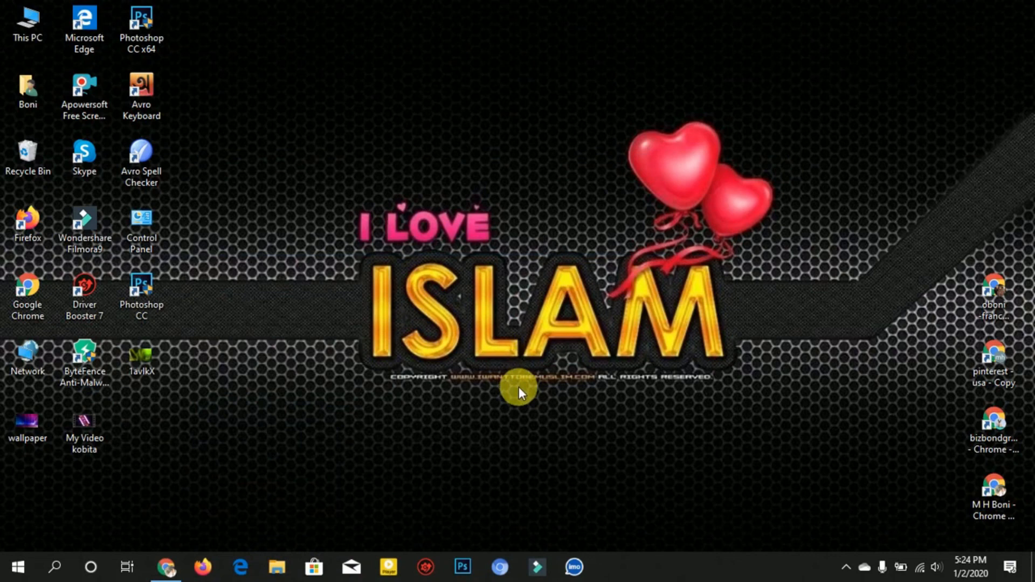